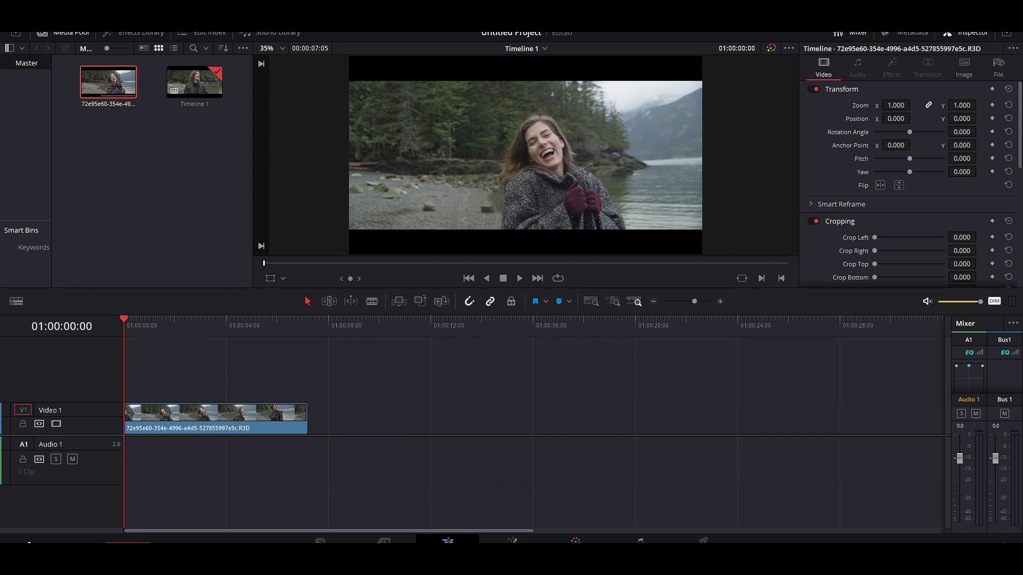
# Step: On the Color page, scrub the playhead to a later frame and open the Film Looks LUTs
pyautogui.hotkey('shift', '6')
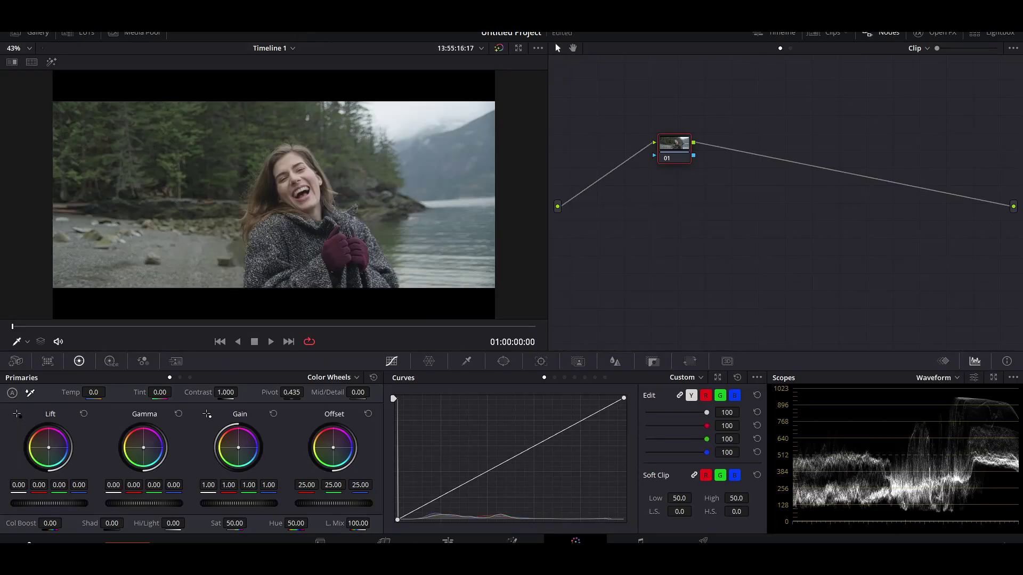
pyautogui.moveTo(100, 329); pyautogui.dragTo(383, 338)
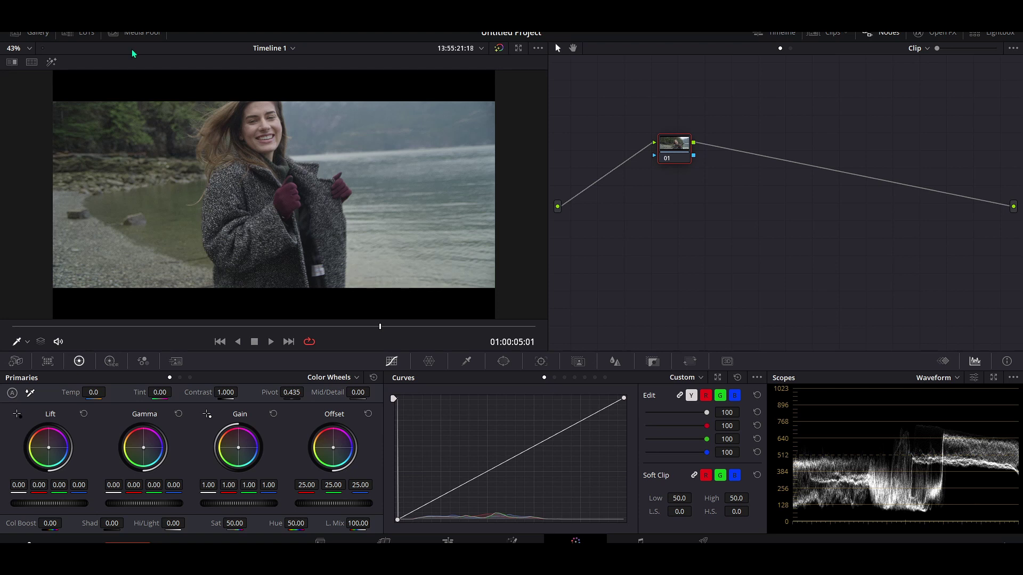
pyautogui.click(77, 40)
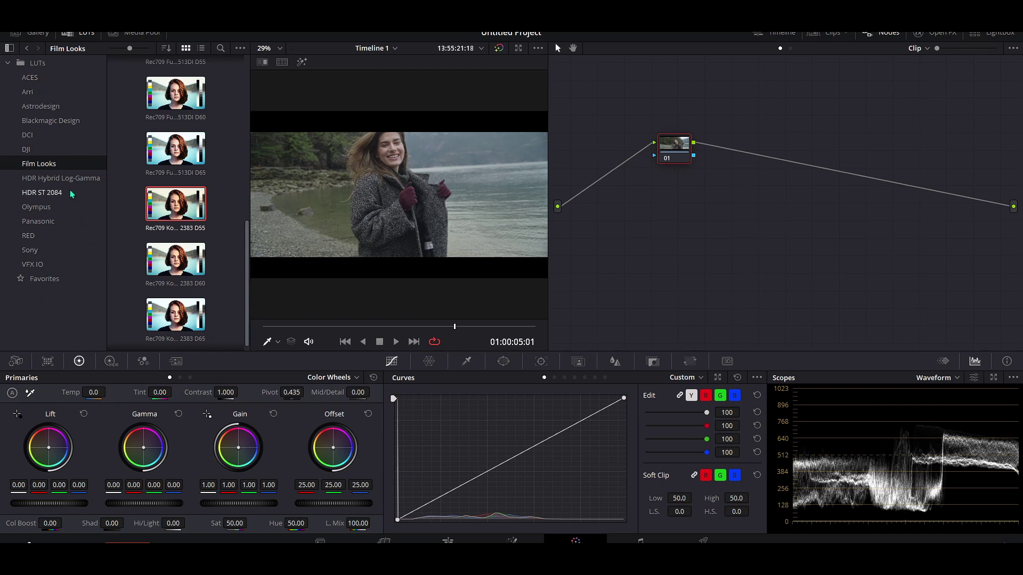
# Step: After checking the RED folder, drop the Film Looks Rec709 Kodak 2383 D55 LUT onto node 01, then close the browser
pyautogui.click(54, 237)
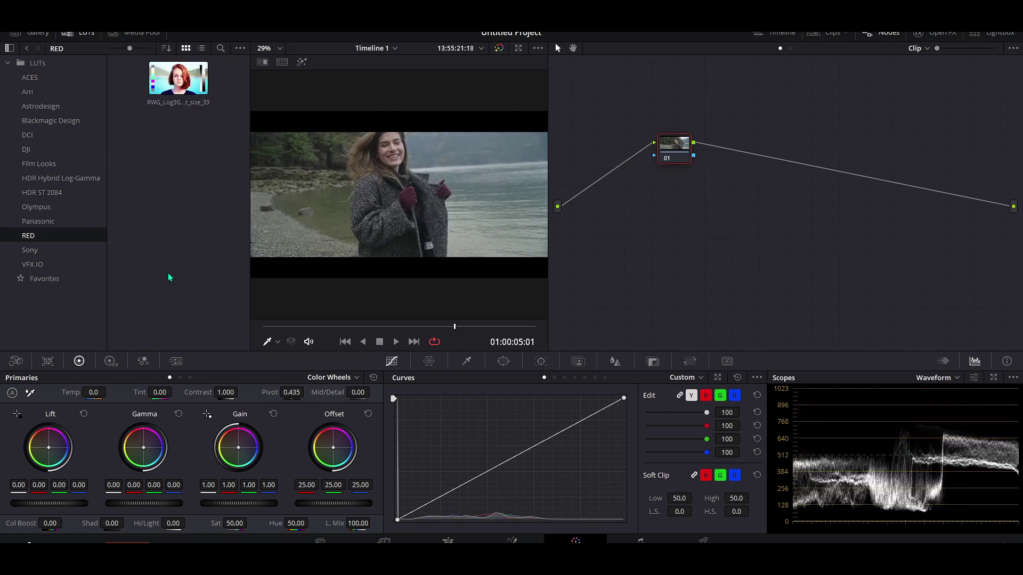
pyautogui.click(46, 163)
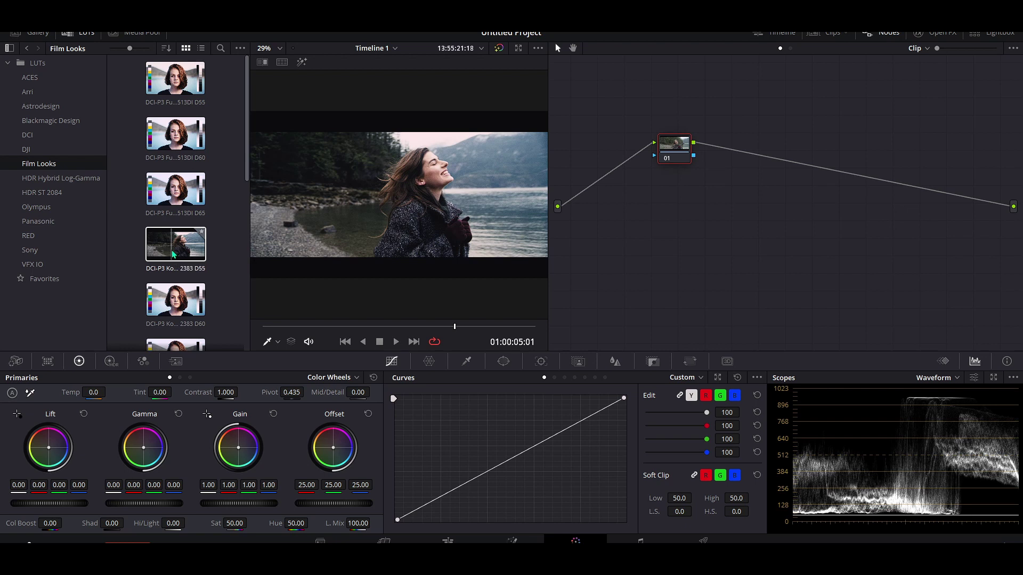
pyautogui.scroll(-3, 195, 279)
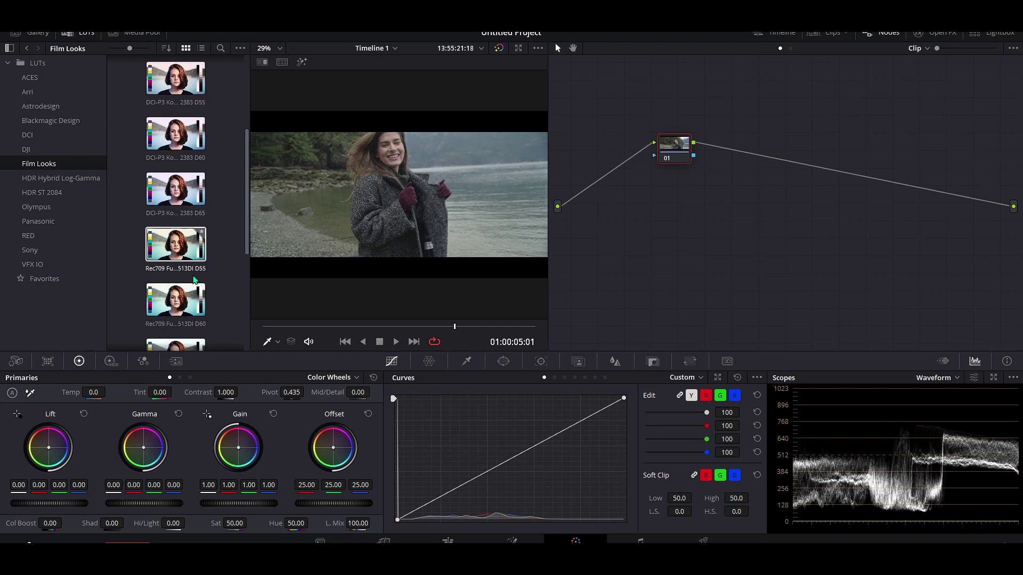
pyautogui.scroll(-4, 194, 276)
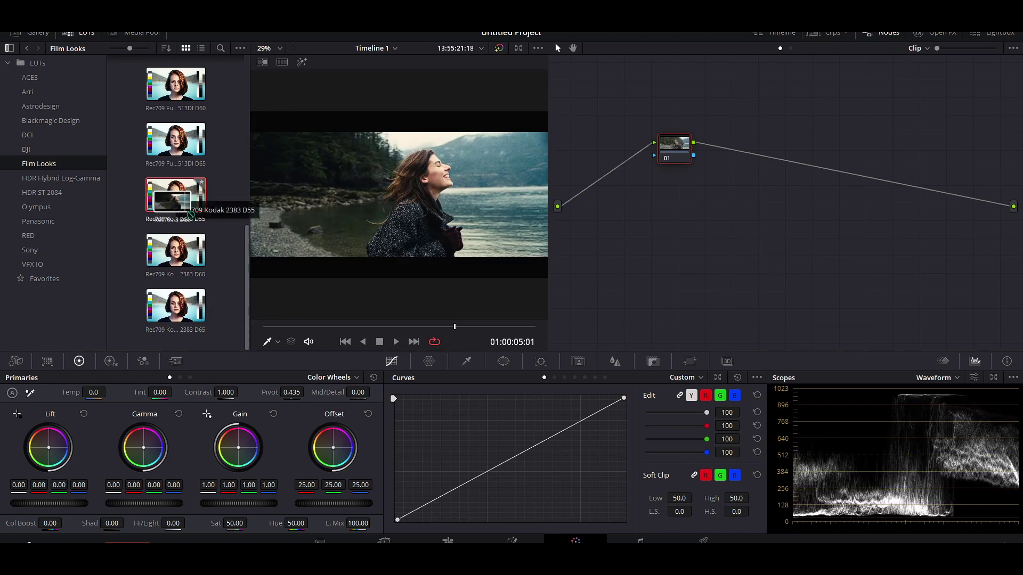
pyautogui.moveTo(194, 199); pyautogui.dragTo(685, 153)
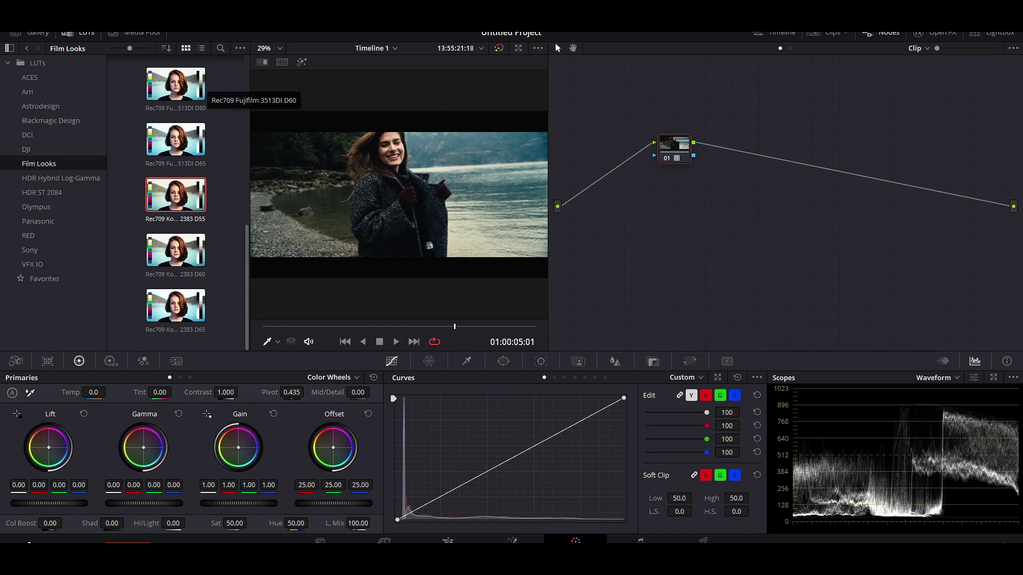
pyautogui.click(70, 33)
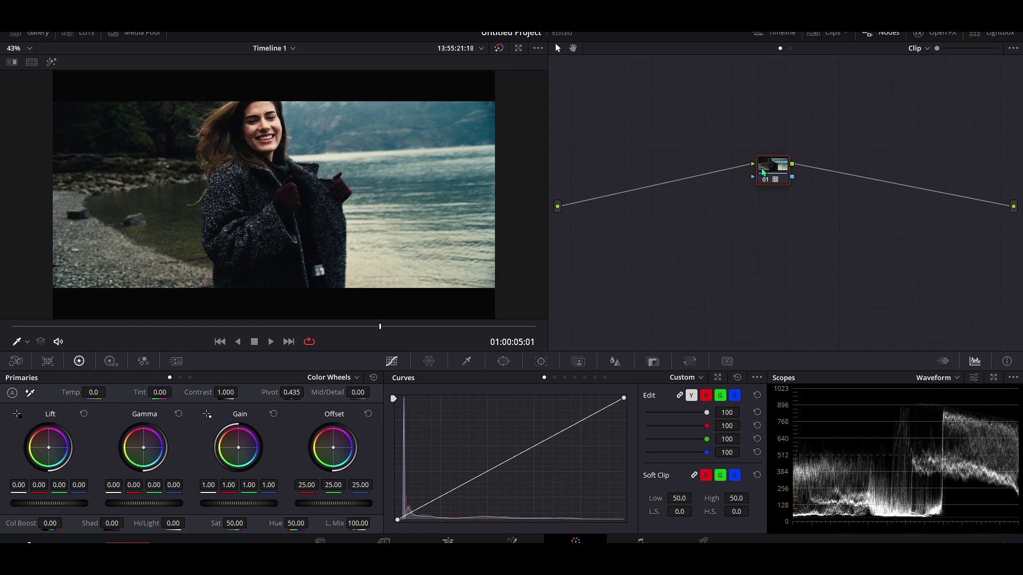
# Step: Add serial nodes 02 and 03 with Alt+S, raise node 02, and align nodes 01 and 03
pyautogui.moveTo(768, 173)
pyautogui.mouseDown()
pyautogui.moveTo(750, 170)
pyautogui.moveTo(797, 263)
pyautogui.mouseUp()
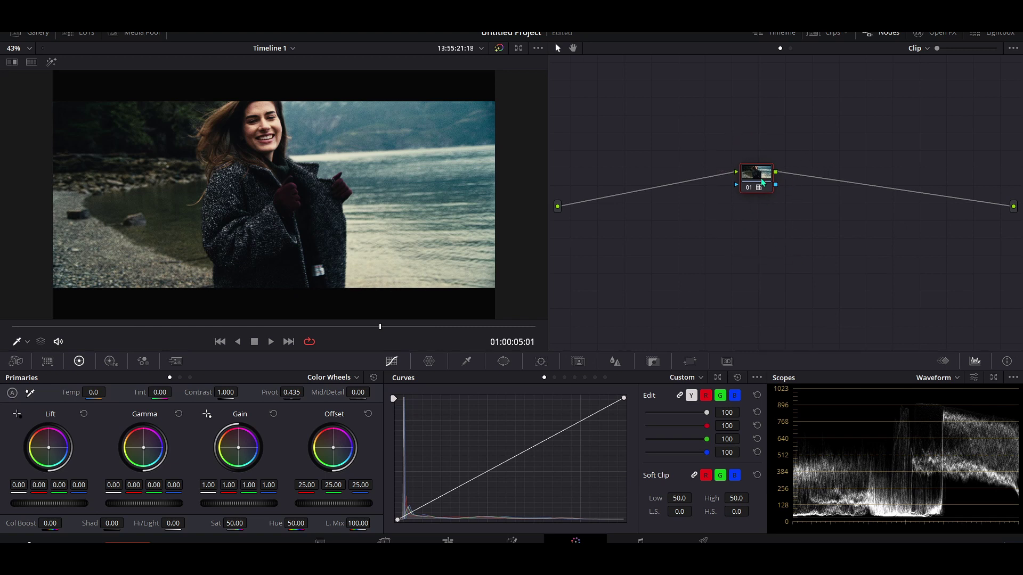
pyautogui.hotkey('alt', 's')
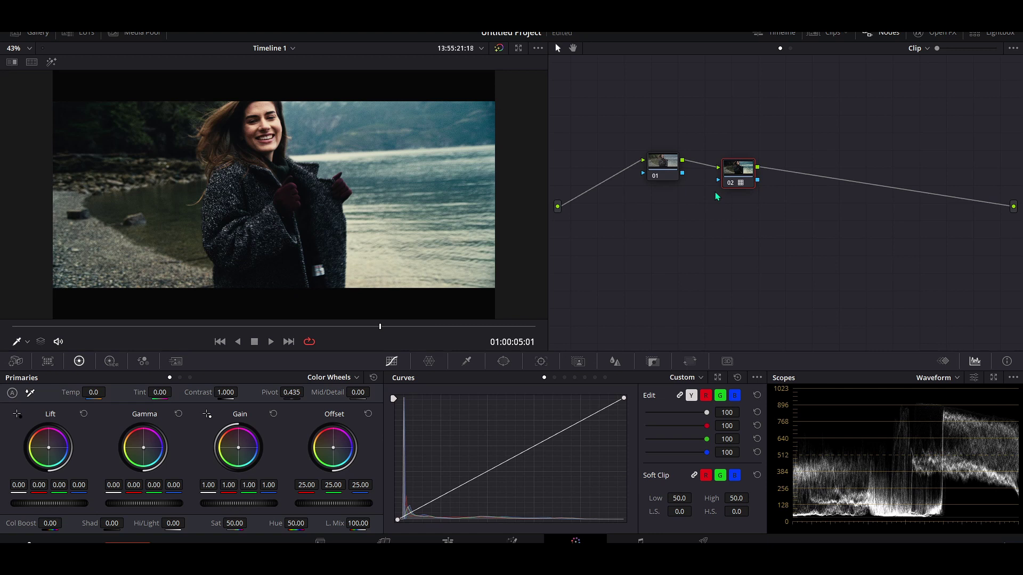
pyautogui.hotkey('alt', 's')
pyautogui.moveTo(738, 178); pyautogui.dragTo(723, 118)
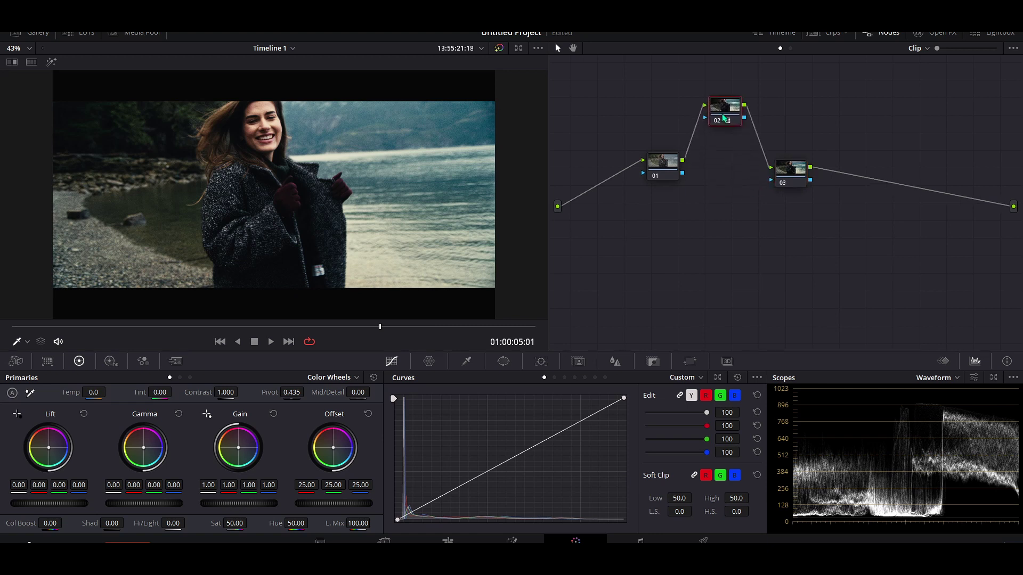
pyautogui.moveTo(666, 167); pyautogui.dragTo(667, 201)
pyautogui.moveTo(780, 175); pyautogui.dragTo(783, 208)
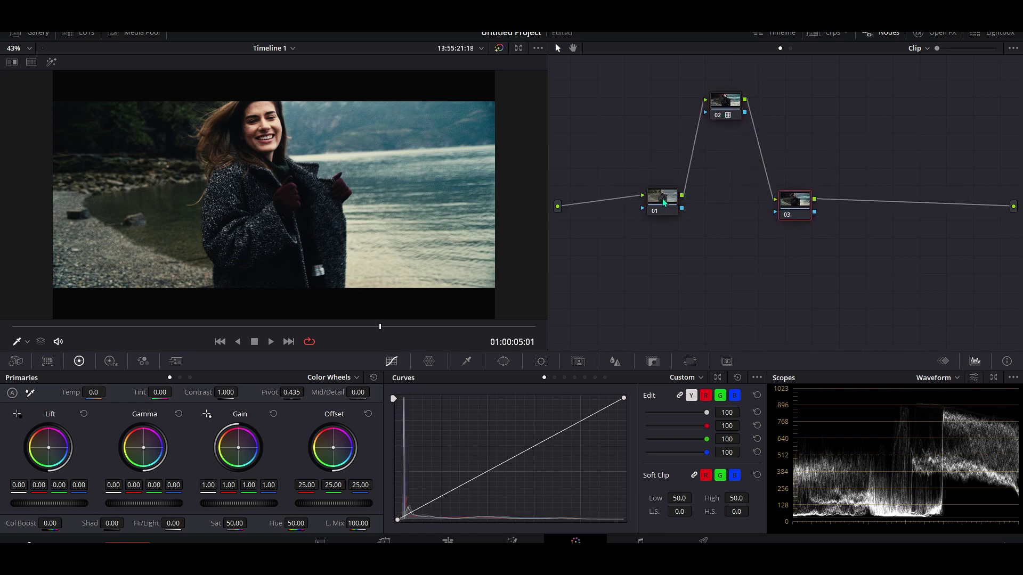
pyautogui.moveTo(663, 202); pyautogui.dragTo(666, 212)
pyautogui.moveTo(795, 201); pyautogui.dragTo(799, 207)
pyautogui.moveTo(627, 182); pyautogui.dragTo(879, 269)
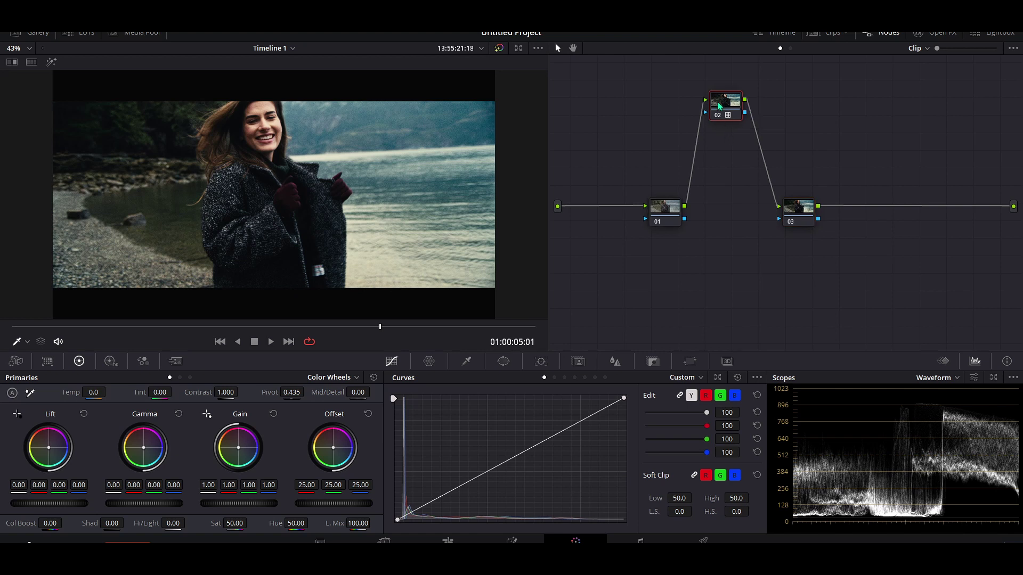
# Step: Try Lift, Gamma and Gain adjustments on node 03, then reset its grade to defaults
pyautogui.click(797, 212)
pyautogui.moveTo(208, 485)
pyautogui.mouseDown()
pyautogui.moveTo(170, 505)
pyautogui.moveTo(184, 505)
pyautogui.mouseUp()
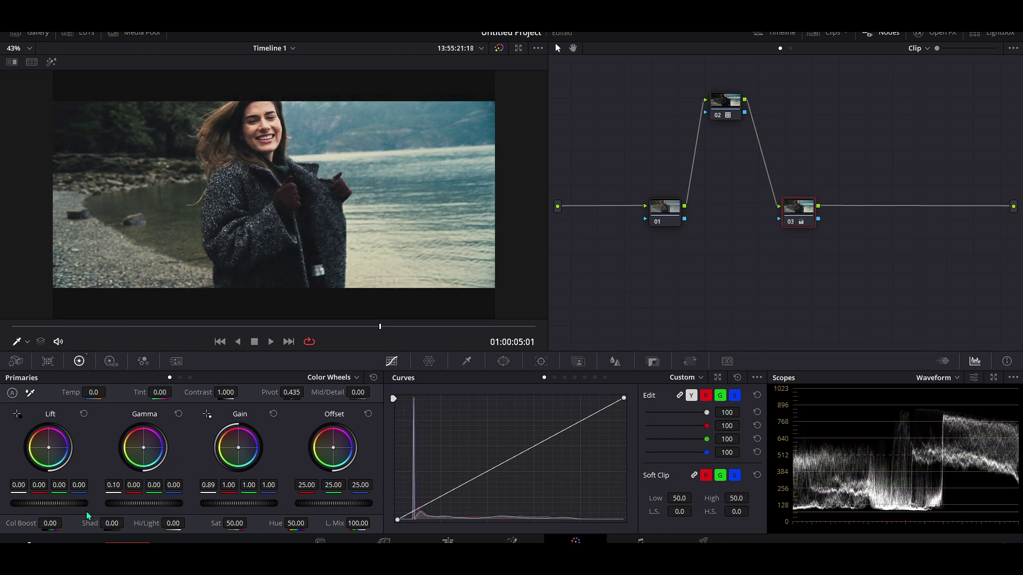
pyautogui.moveTo(18, 485); pyautogui.dragTo(26, 484)
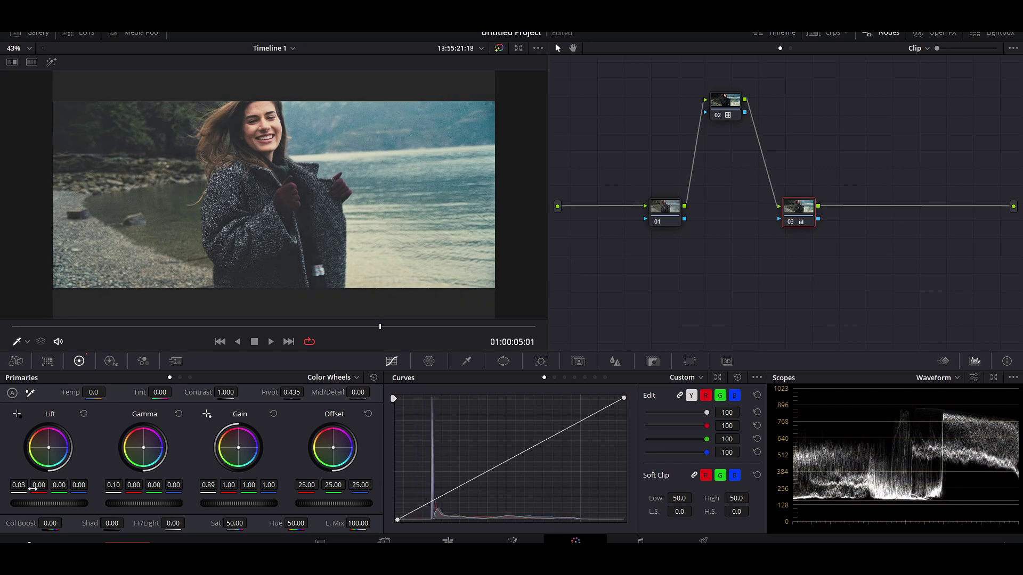
pyautogui.moveTo(108, 486); pyautogui.dragTo(110, 486)
pyautogui.moveTo(230, 504); pyautogui.dragTo(216, 504)
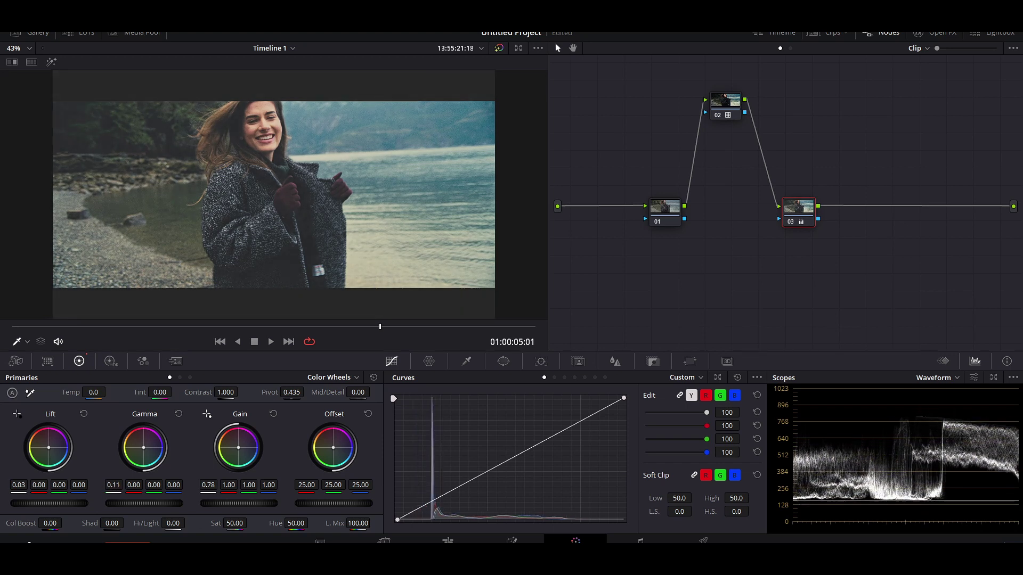
pyautogui.moveTo(114, 565)
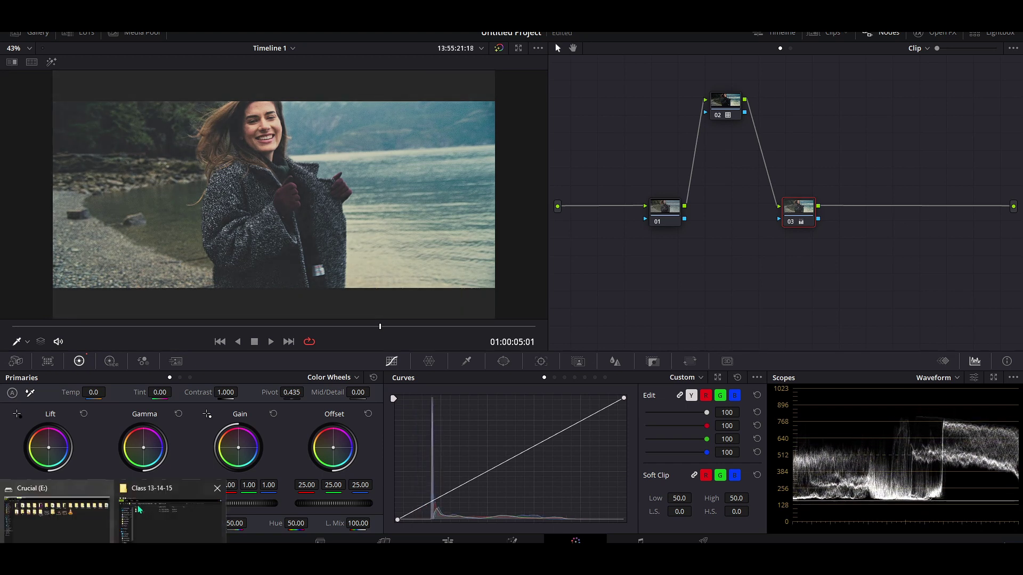
pyautogui.rightClick(807, 219)
pyautogui.click(807, 217)
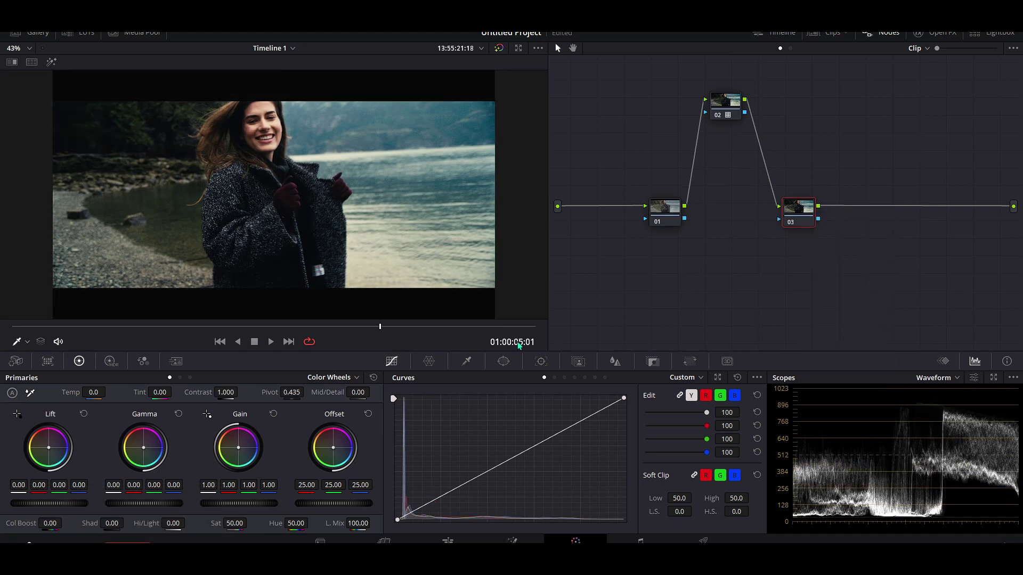
# Step: On node 01, lower Gain to about 0.77 and raise Gamma to about 0.11
pyautogui.click(674, 210)
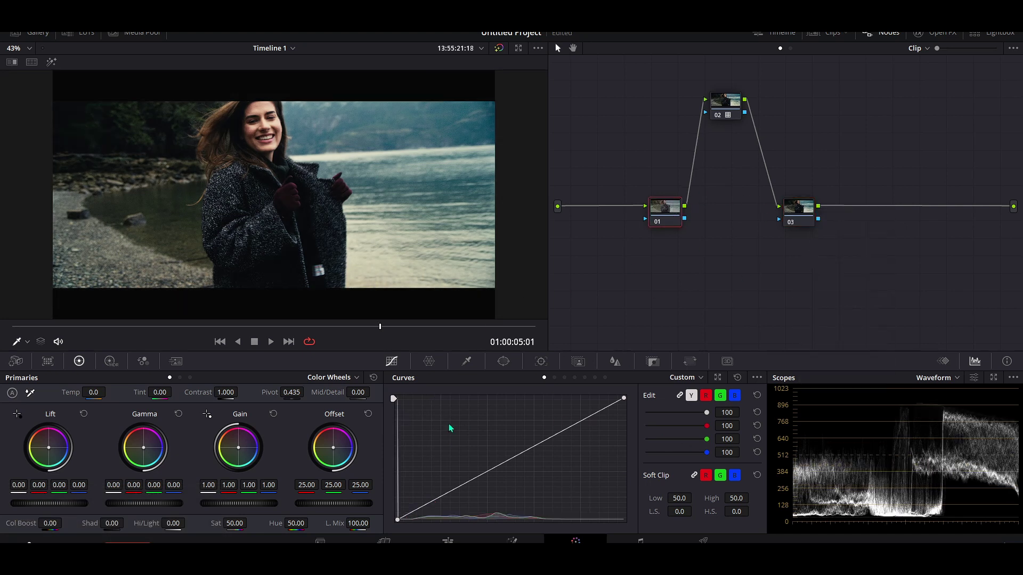
pyautogui.moveTo(205, 485); pyautogui.dragTo(198, 486)
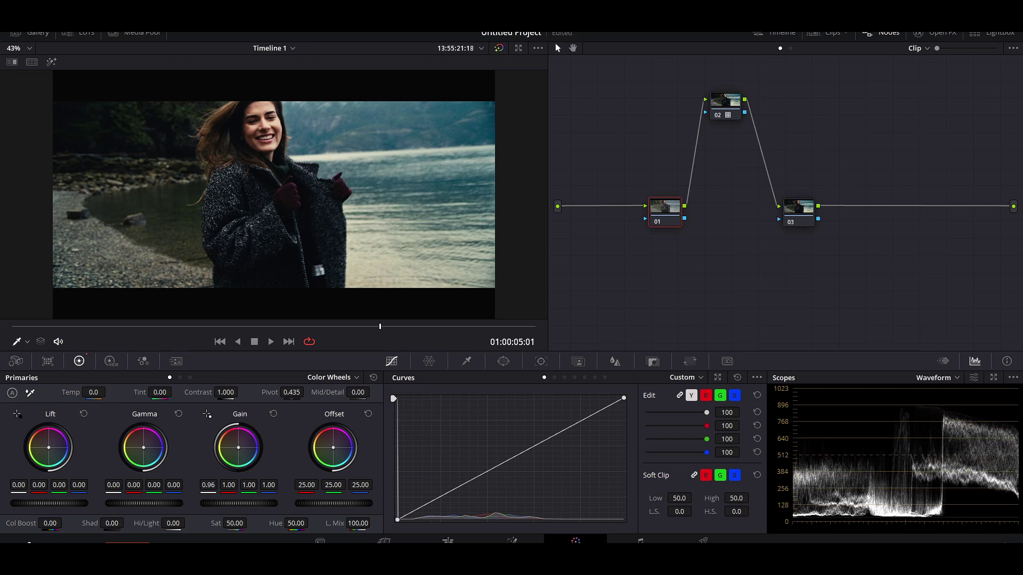
pyautogui.moveTo(109, 486); pyautogui.dragTo(116, 486)
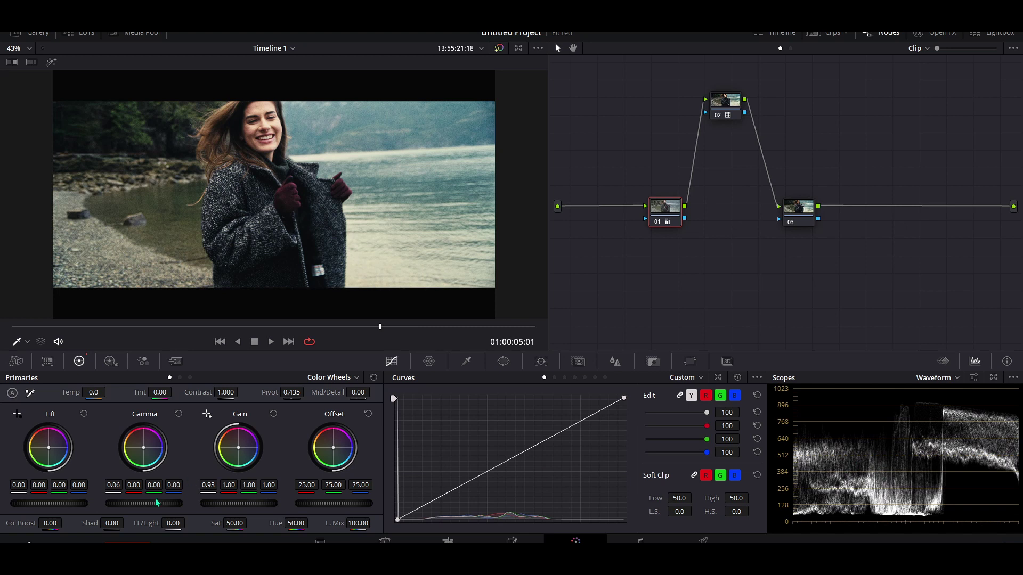
pyautogui.moveTo(144, 503); pyautogui.dragTo(147, 502)
pyautogui.moveTo(238, 502); pyautogui.dragTo(232, 503)
pyautogui.moveTo(126, 497); pyautogui.dragTo(129, 497)
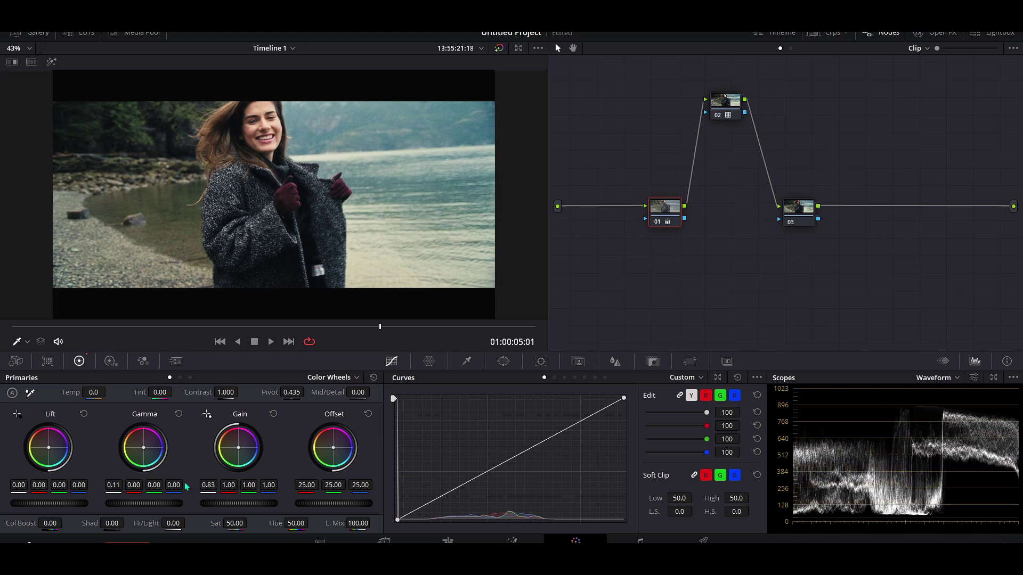
pyautogui.moveTo(209, 484); pyautogui.dragTo(205, 485)
pyautogui.moveTo(113, 485); pyautogui.dragTo(116, 484)
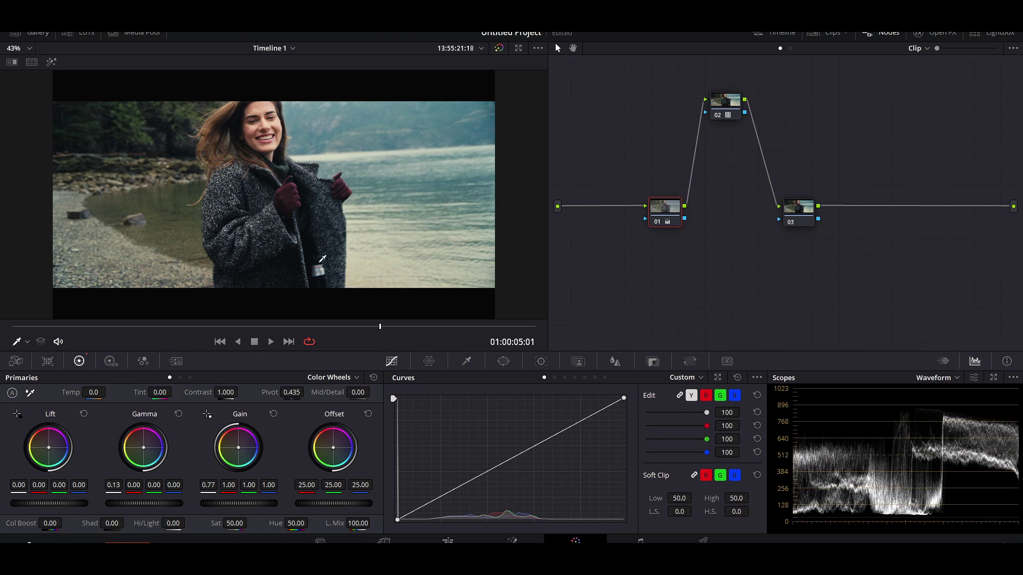
# Step: Compare node 01 off and on, then set Lift to 0.03 and Gain to 0.71
pyautogui.click(658, 222)
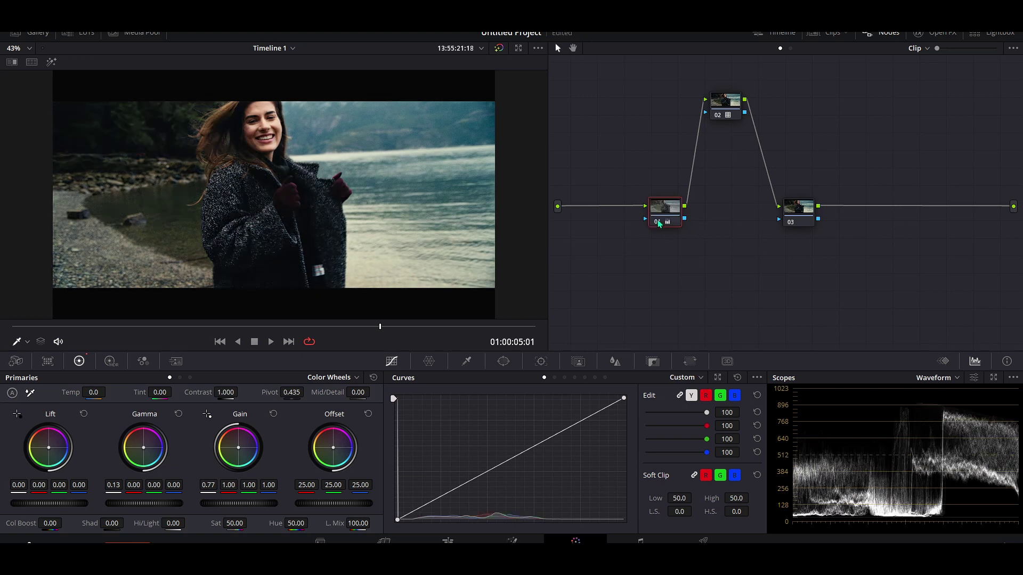
pyautogui.click(659, 222)
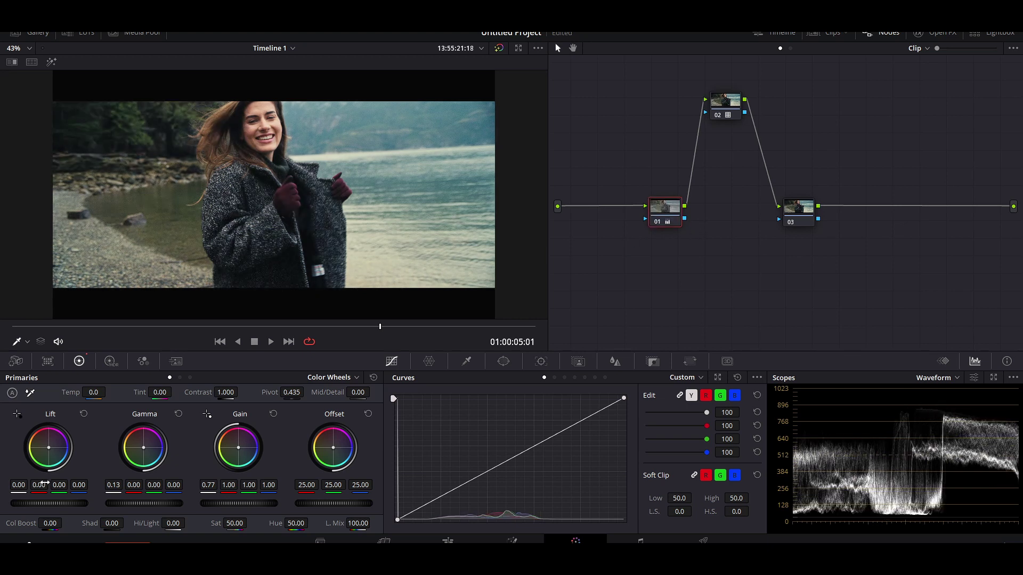
pyautogui.moveTo(19, 485); pyautogui.dragTo(73, 480)
pyautogui.moveTo(207, 486)
pyautogui.mouseDown()
pyautogui.moveTo(158, 504)
pyautogui.moveTo(108, 485)
pyautogui.moveTo(361, 469)
pyautogui.mouseUp()
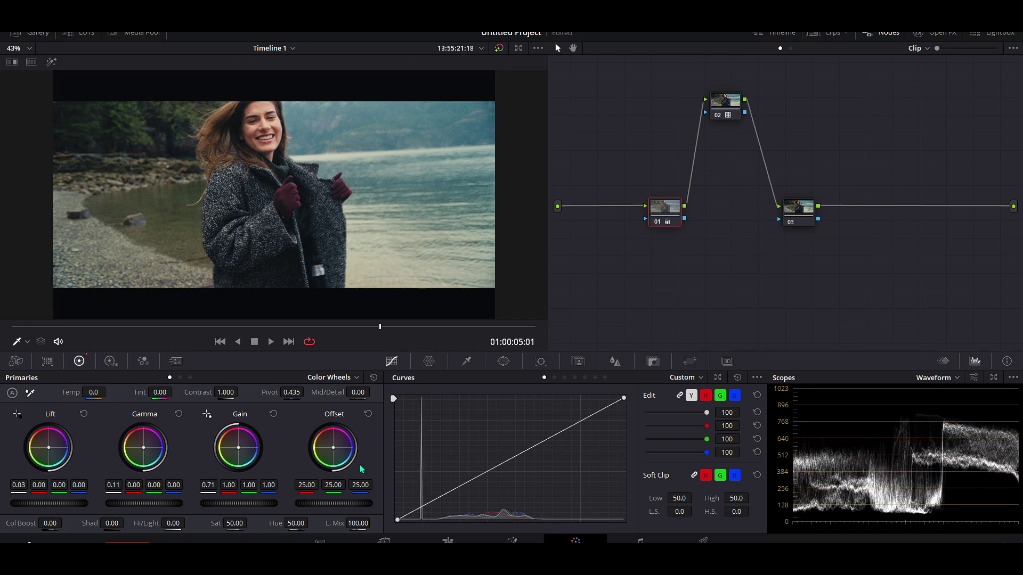
# Step: Compare node 01 with Ctrl+D, then grade node 03 to Gain 0.86, Gamma 0.10, Lift zero
pyautogui.hotkey('ctrl', 'd')
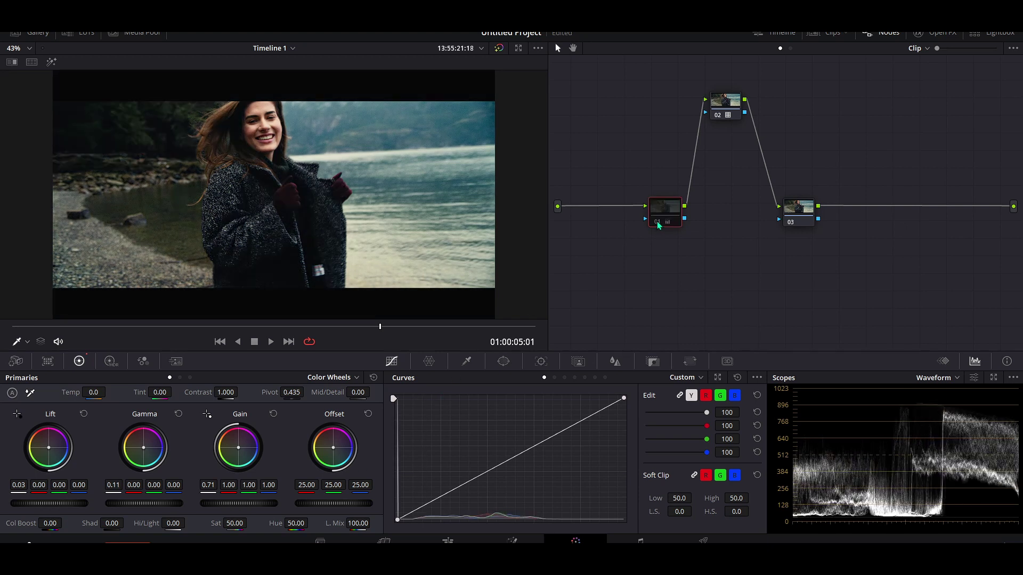
pyautogui.hotkey('ctrl', 'd')
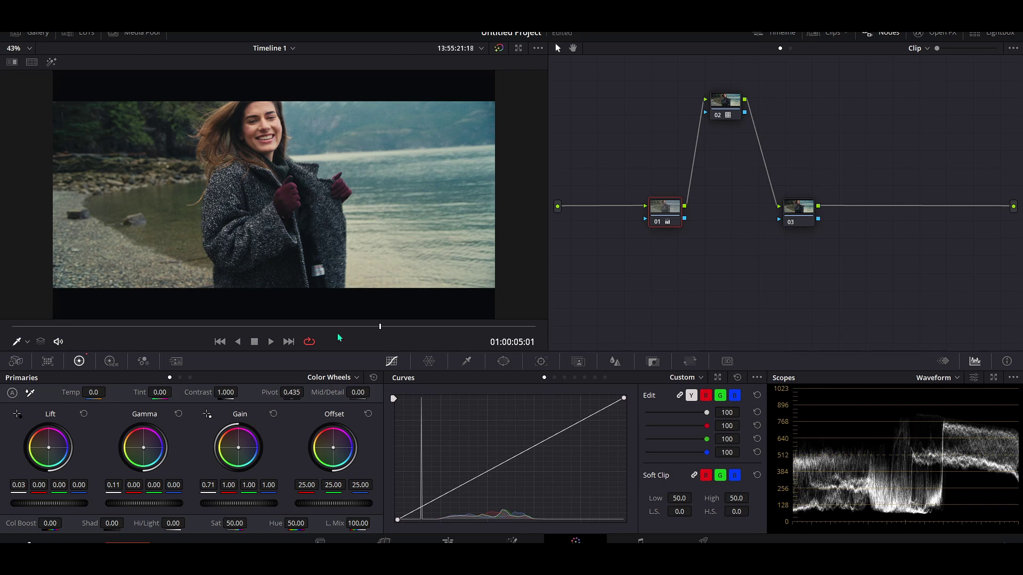
pyautogui.click(786, 205)
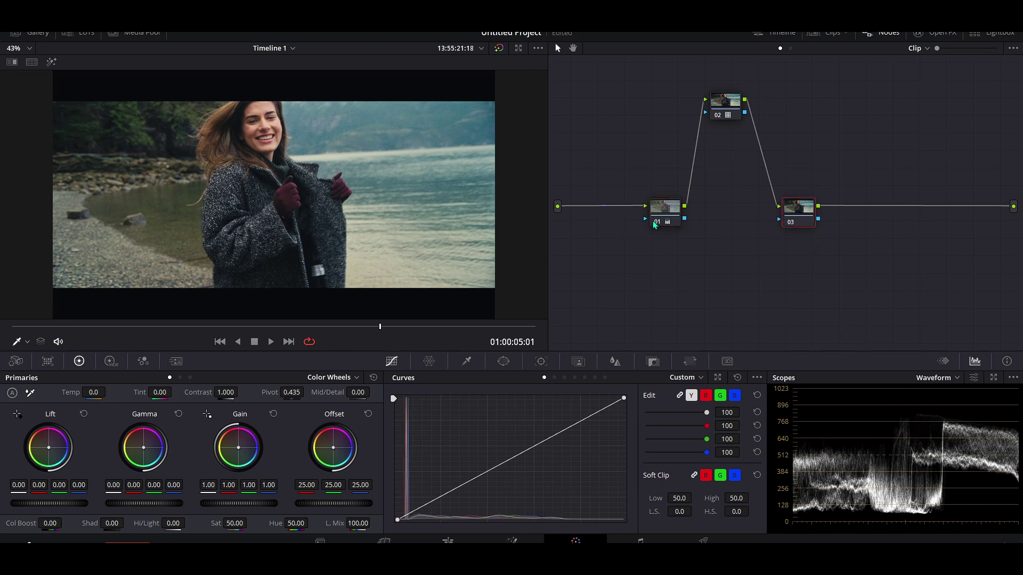
pyautogui.click(658, 222)
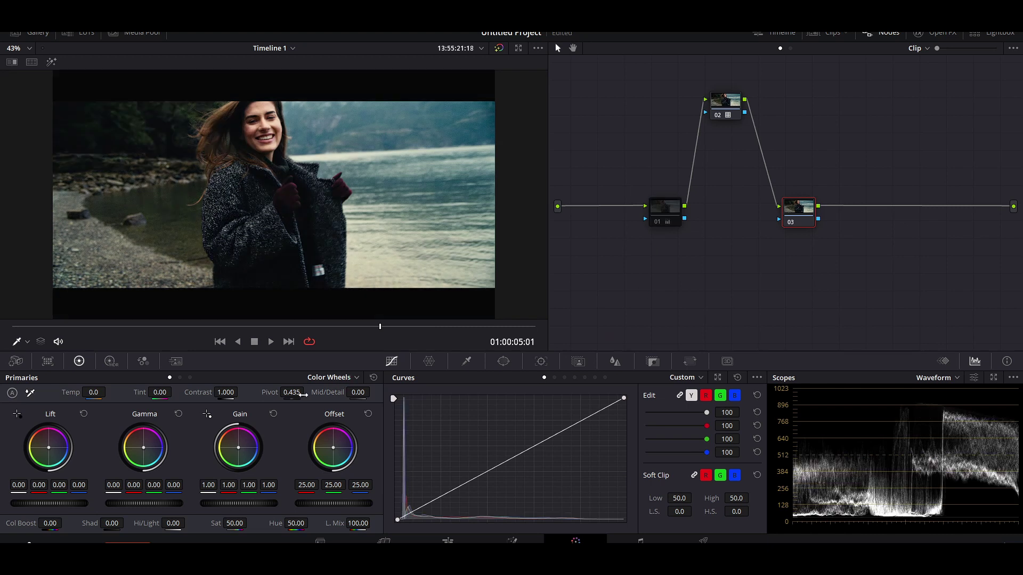
pyautogui.moveTo(208, 484); pyautogui.dragTo(197, 485)
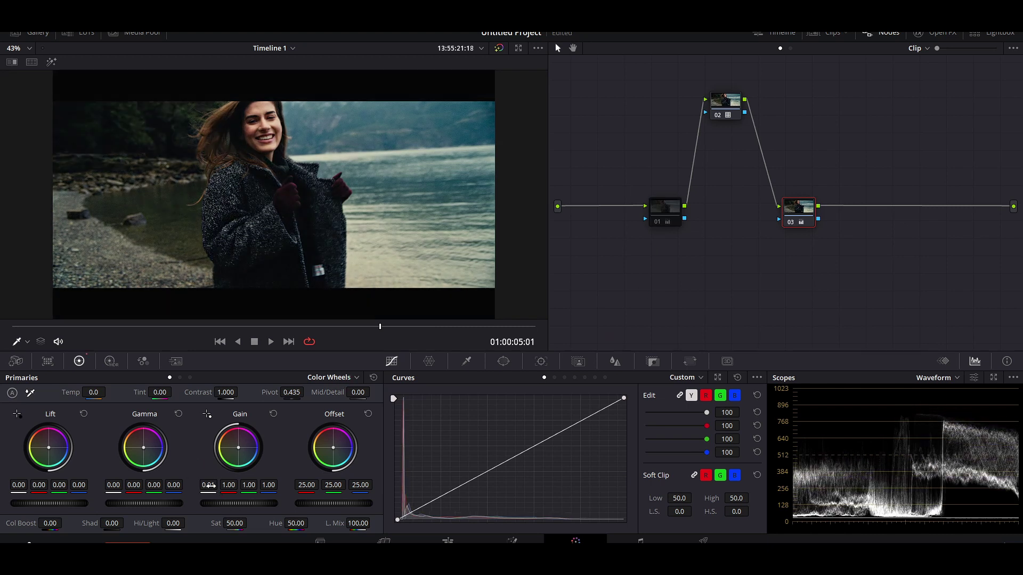
pyautogui.moveTo(126, 504); pyautogui.dragTo(144, 504)
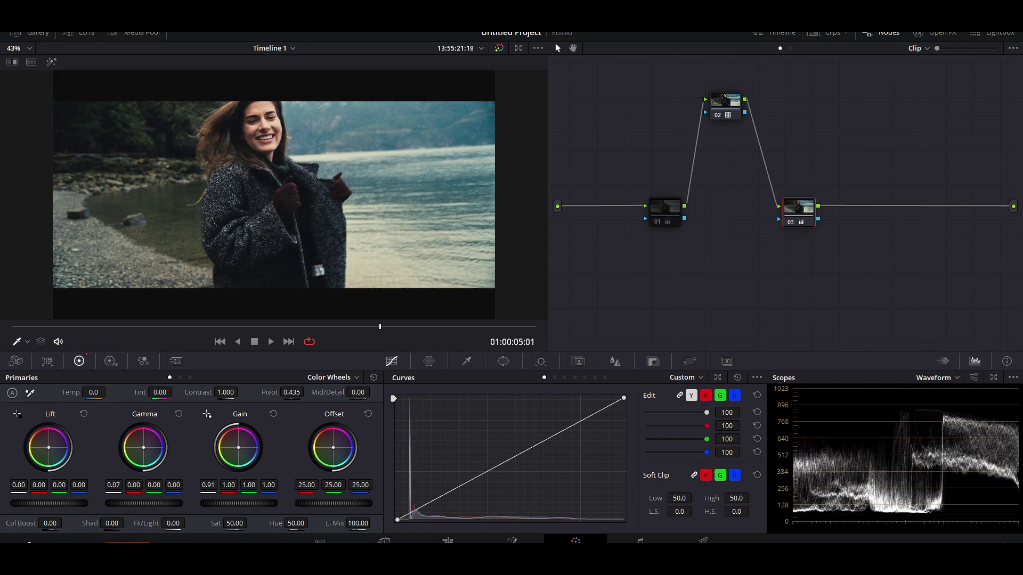
pyautogui.moveTo(19, 485); pyautogui.dragTo(32, 485)
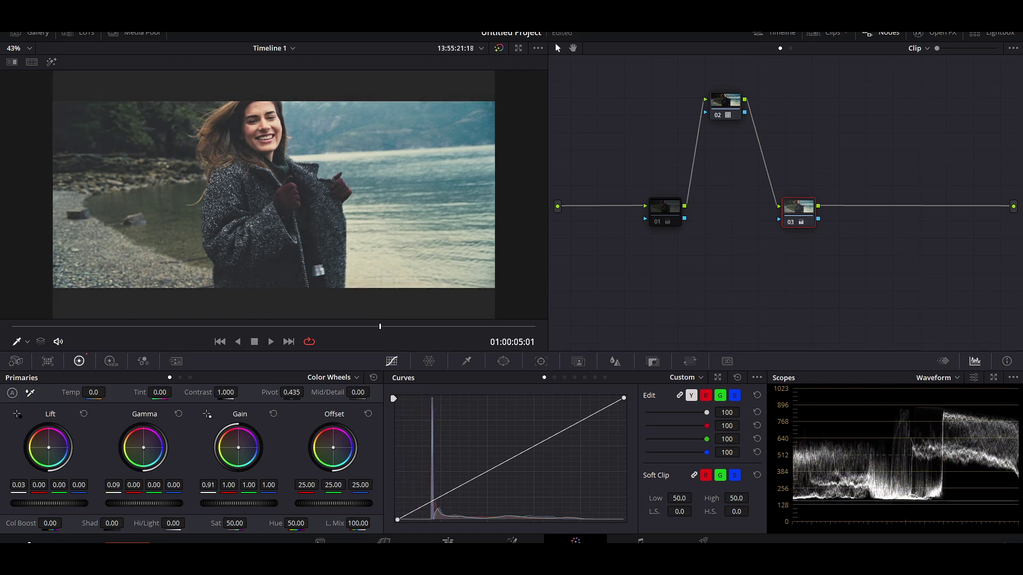
pyautogui.moveTo(238, 504); pyautogui.dragTo(227, 503)
pyautogui.moveTo(144, 504); pyautogui.dragTo(138, 503)
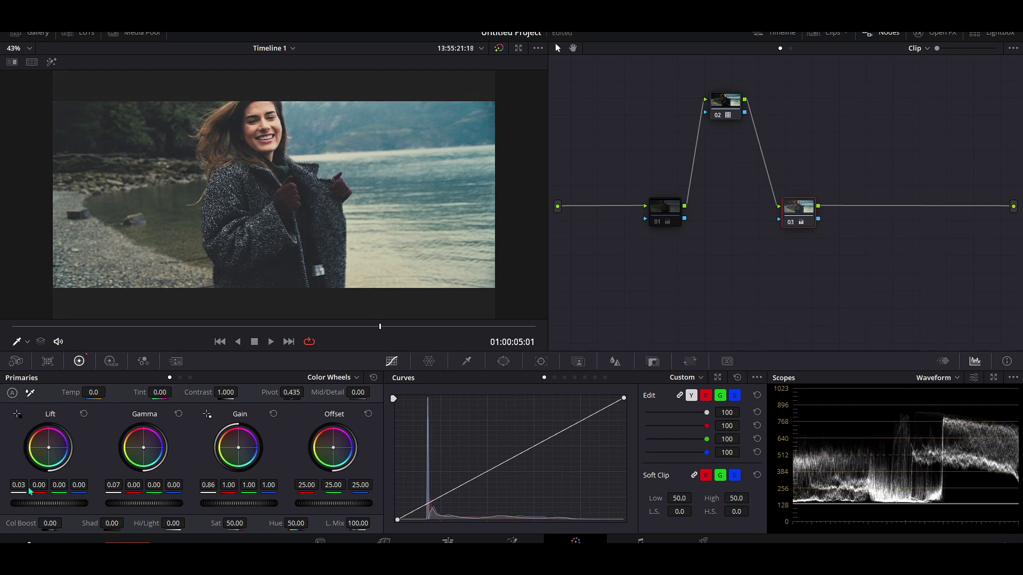
pyautogui.moveTo(49, 504); pyautogui.dragTo(37, 503)
pyautogui.moveTo(144, 504); pyautogui.dragTo(152, 503)
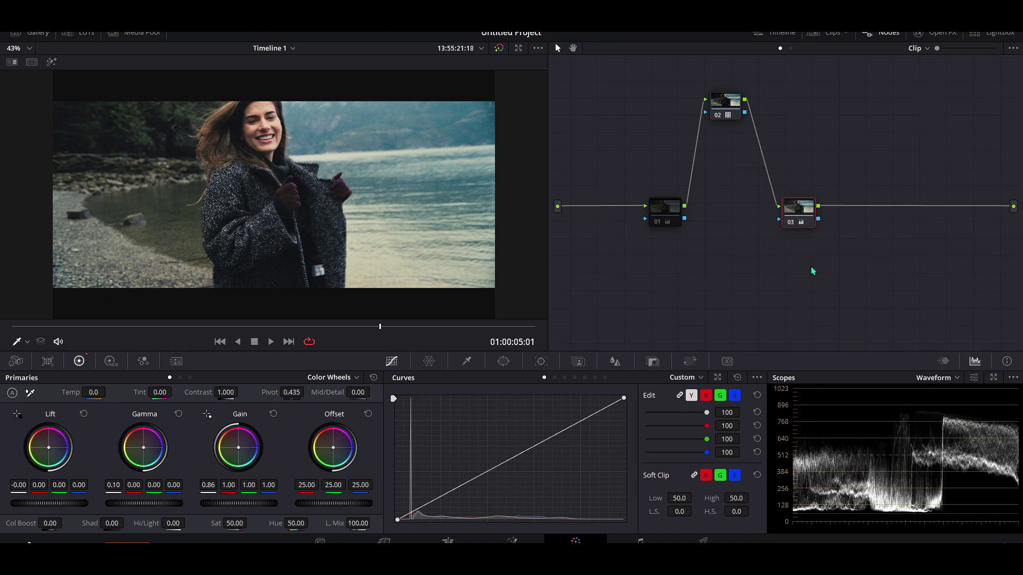
# Step: Toggle nodes 03 and 01 off and on to compare looks, leaving both enabled
pyautogui.click(790, 222)
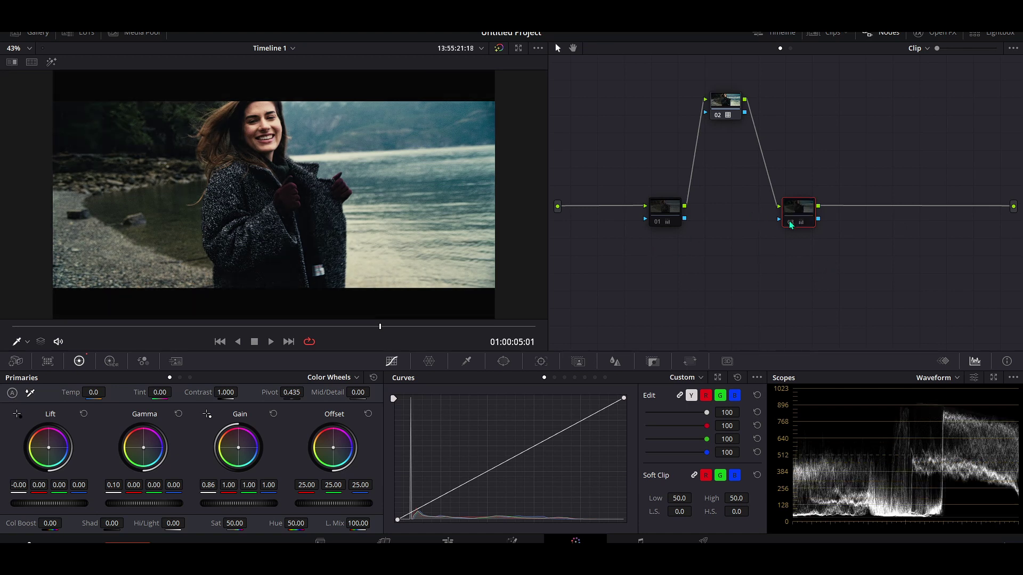
pyautogui.click(658, 223)
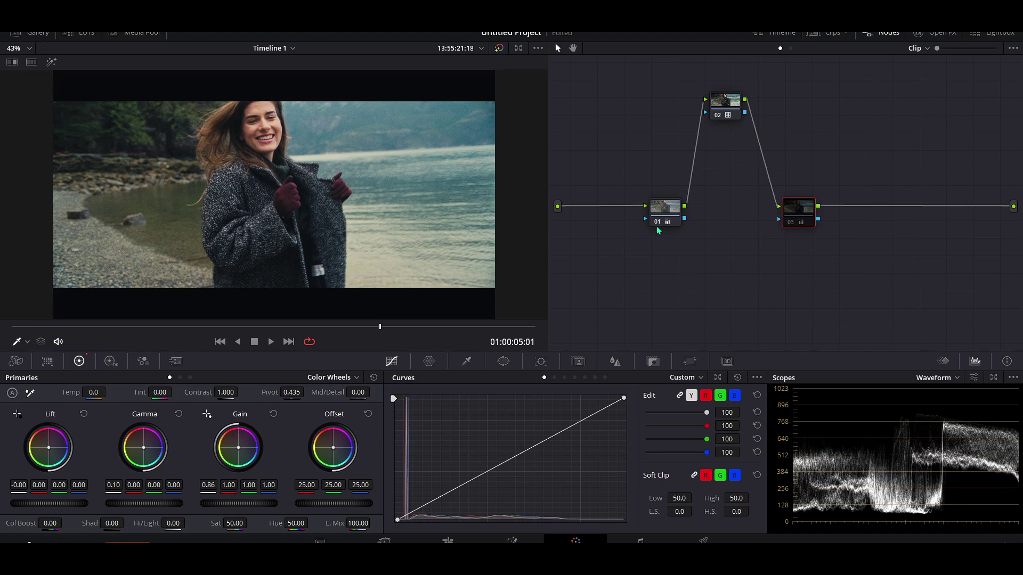
pyautogui.click(658, 224)
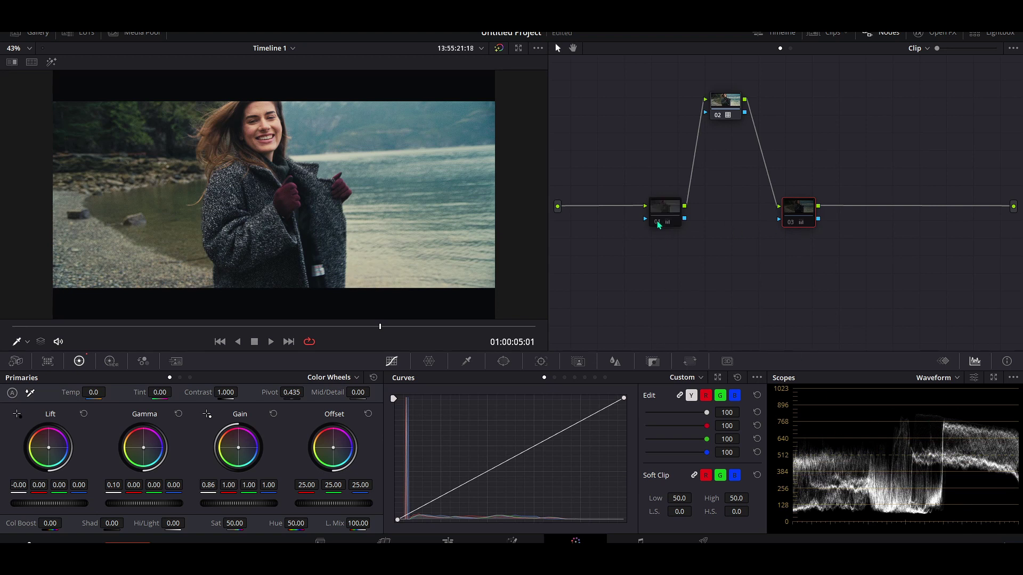
pyautogui.click(790, 223)
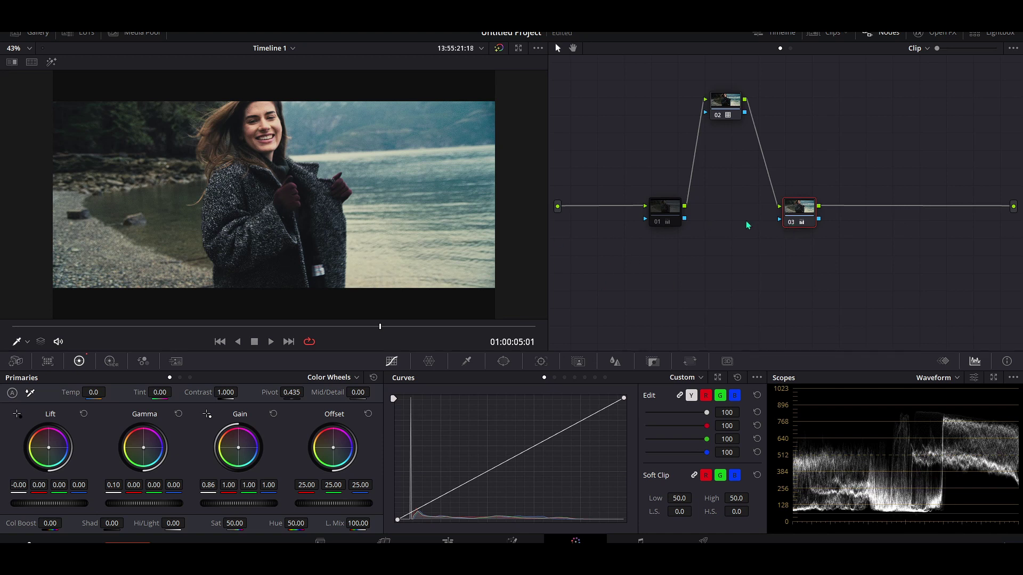
pyautogui.click(791, 224)
pyautogui.click(658, 224)
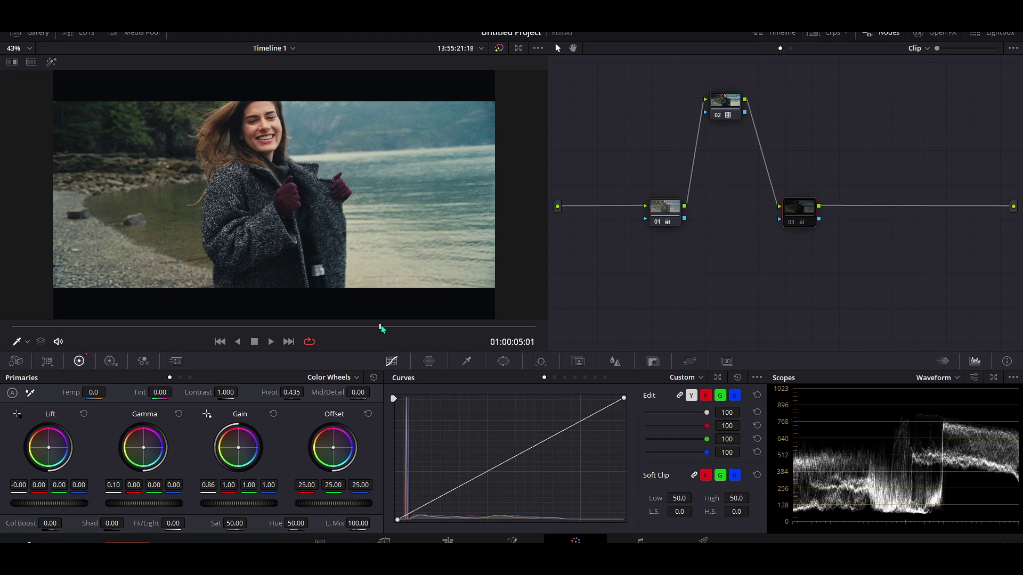
# Step: Reset node 03's grade and drag nodes 01–03 into a straight row
pyautogui.rightClick(794, 206)
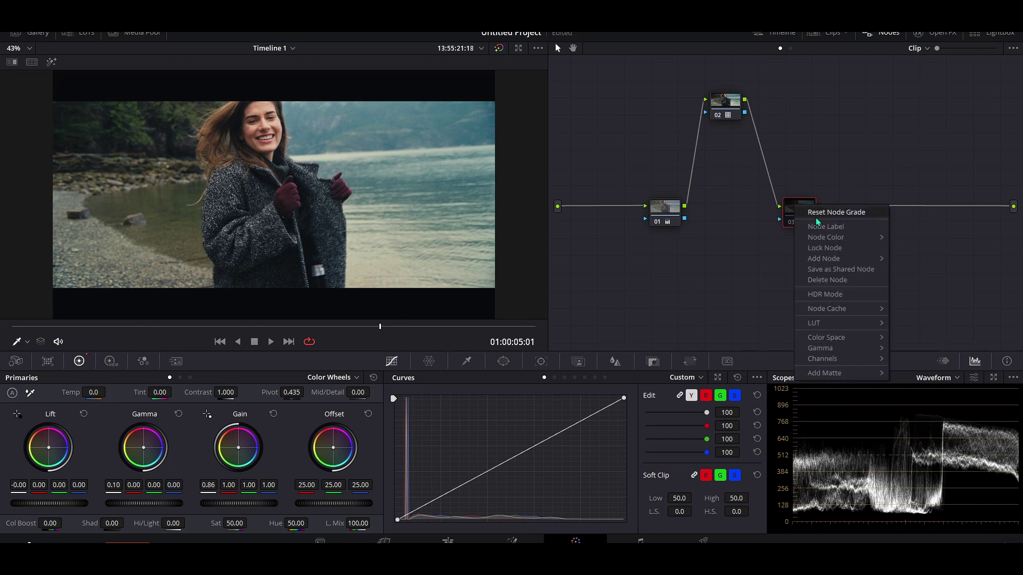
pyautogui.click(831, 210)
pyautogui.moveTo(796, 207); pyautogui.dragTo(856, 207)
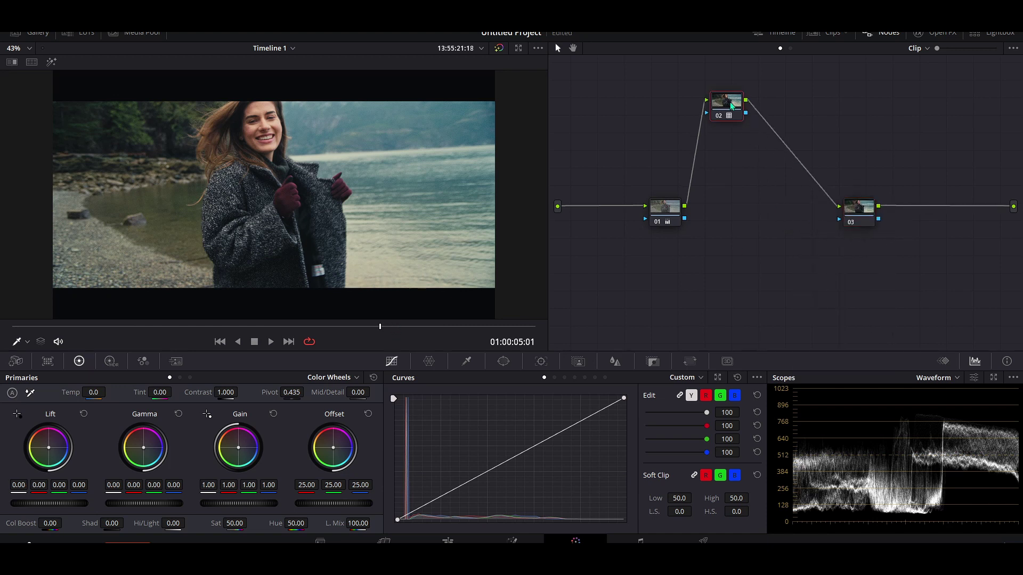
pyautogui.moveTo(725, 102); pyautogui.dragTo(838, 122)
pyautogui.moveTo(665, 206); pyautogui.dragTo(626, 122)
pyautogui.moveTo(838, 125); pyautogui.dragTo(773, 137)
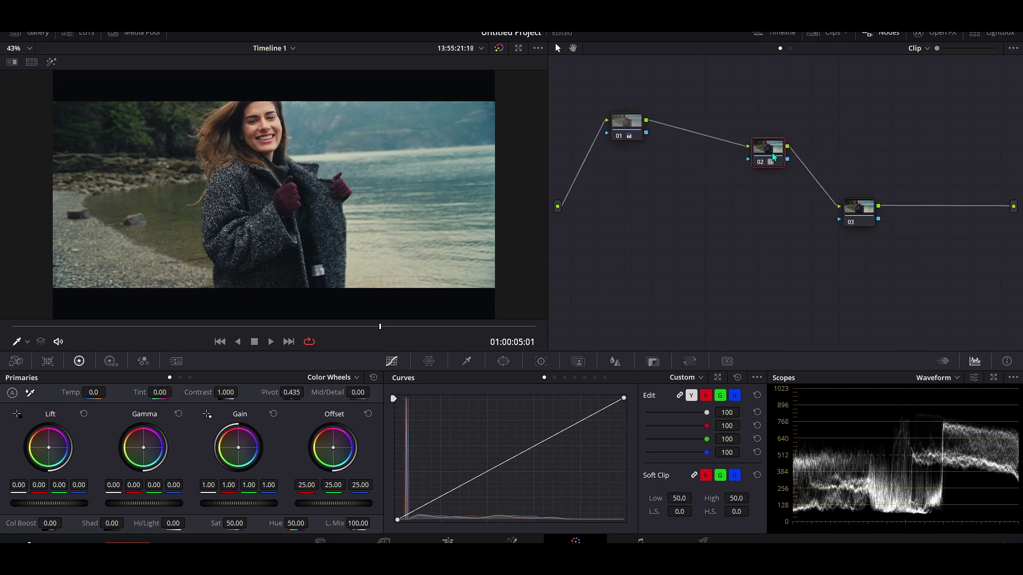
pyautogui.moveTo(858, 209); pyautogui.dragTo(872, 180)
# Step: Insert a new serial node before node 02 and slot it into the chain, making nodes 01–04
pyautogui.click(773, 136)
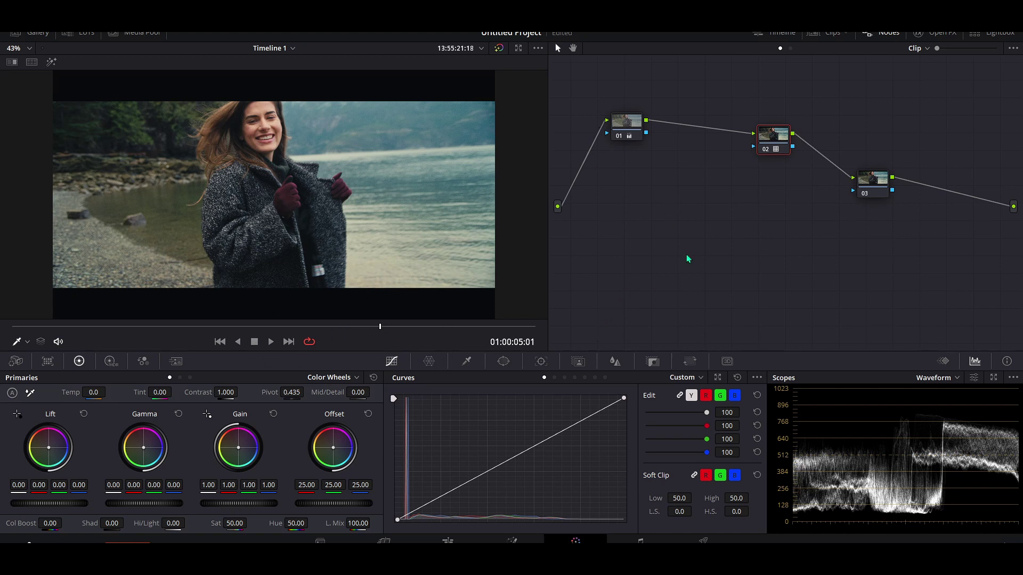
pyautogui.moveTo(773, 134); pyautogui.dragTo(765, 127)
pyautogui.hotkey('shift', 's')
pyautogui.moveTo(767, 162)
pyautogui.mouseDown()
pyautogui.moveTo(688, 107)
pyautogui.moveTo(701, 128)
pyautogui.mouseUp()
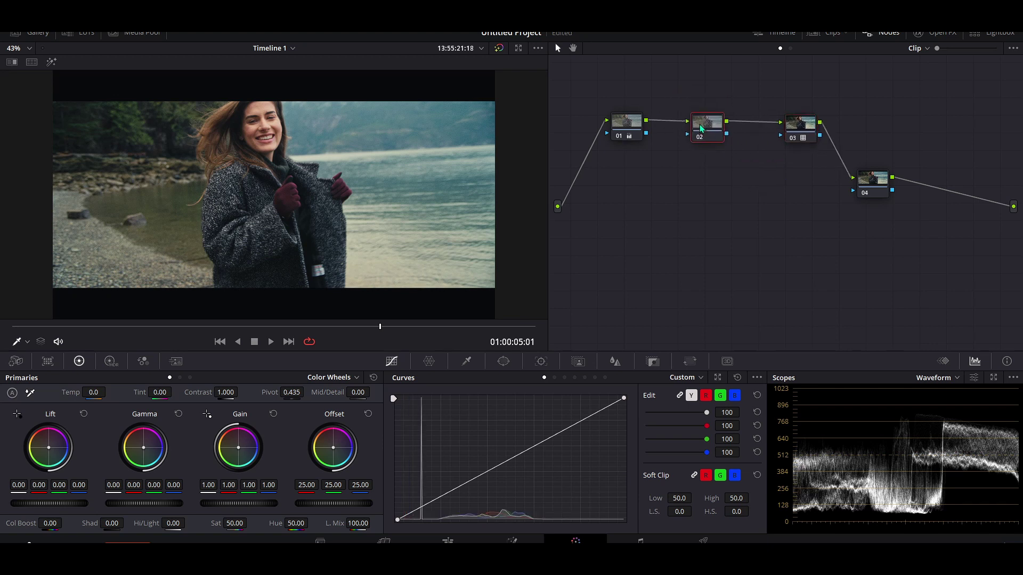
# Step: Add a new corrector node and feed it directly from the source
pyautogui.rightClick(599, 315)
pyautogui.moveTo(623, 314)
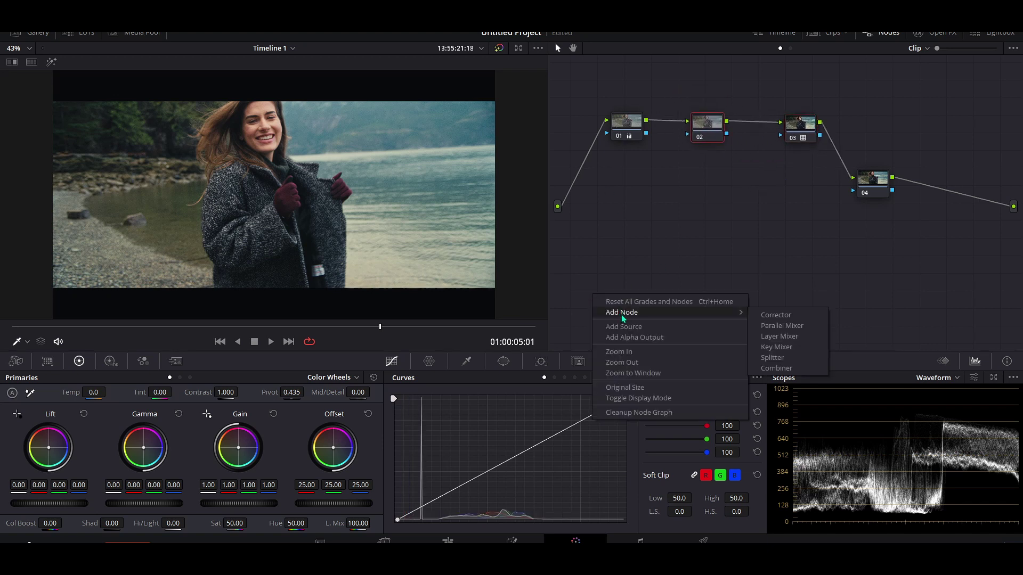
pyautogui.click(780, 316)
pyautogui.moveTo(557, 206)
pyautogui.mouseDown()
pyautogui.moveTo(572, 293)
pyautogui.moveTo(633, 288)
pyautogui.mouseUp()
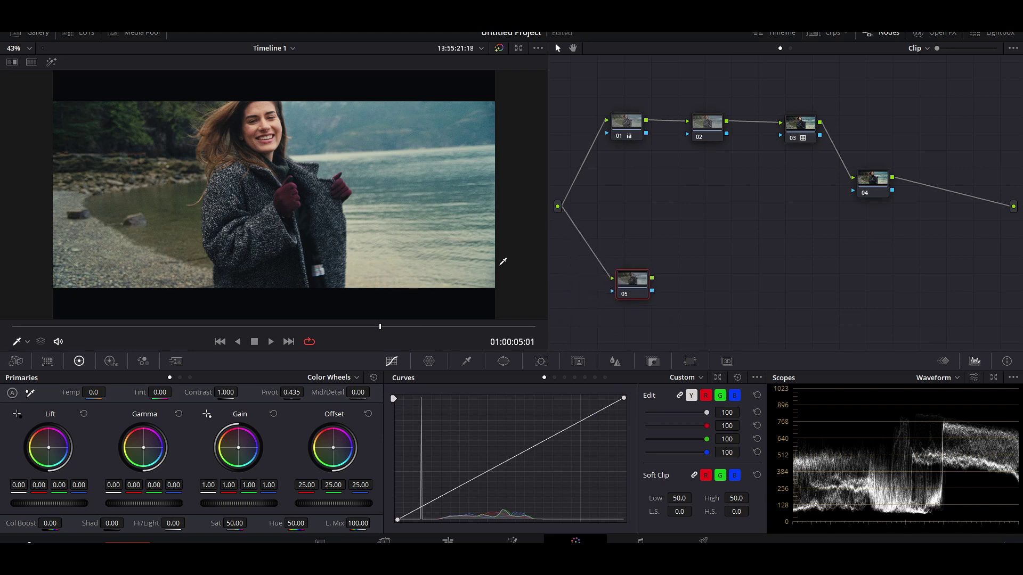
# Step: Toggle the matte highlight, sample the face onto the curve, then clear those curve points
pyautogui.click(52, 62)
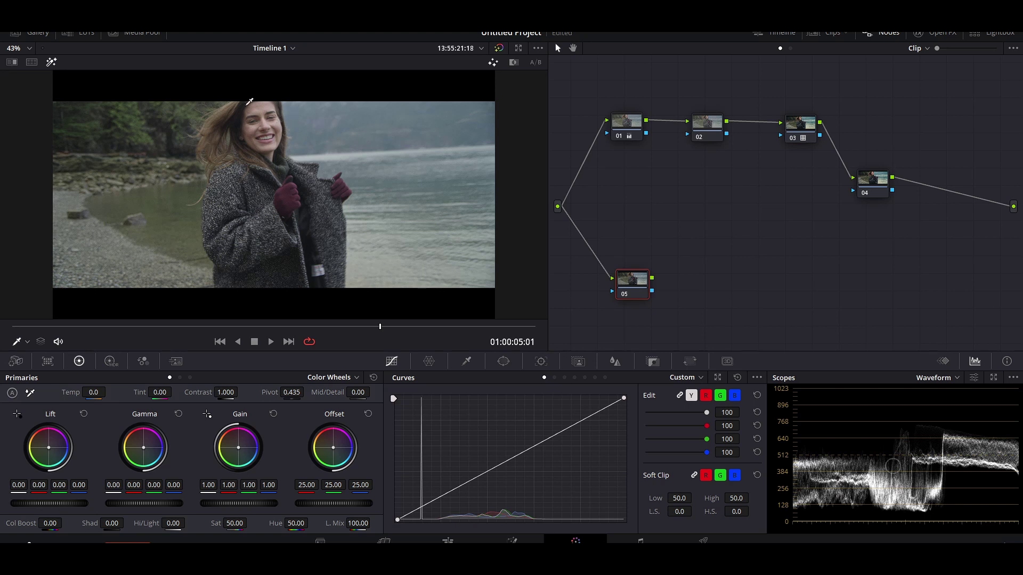
pyautogui.click(52, 62)
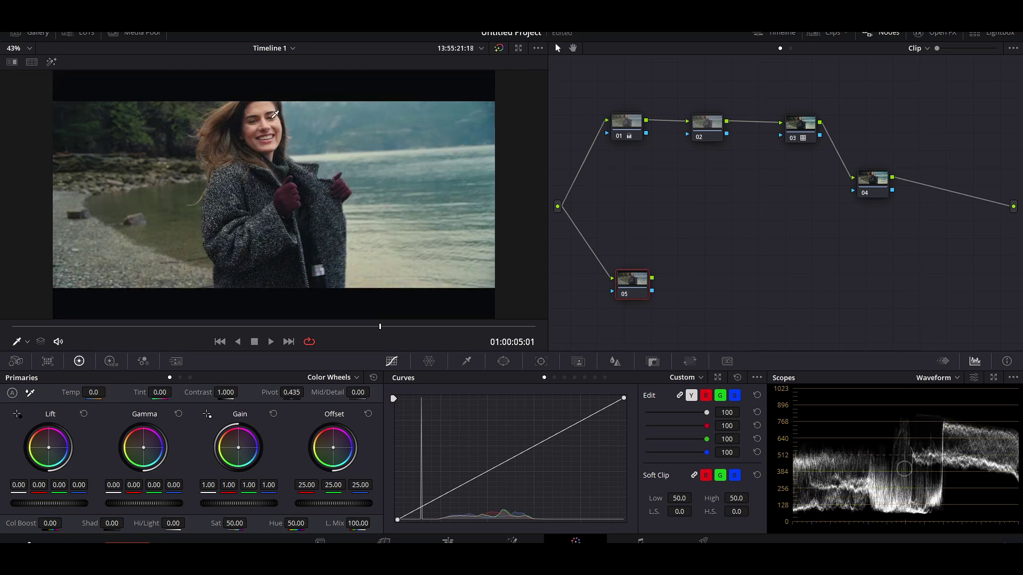
pyautogui.click(260, 105)
pyautogui.click(51, 62)
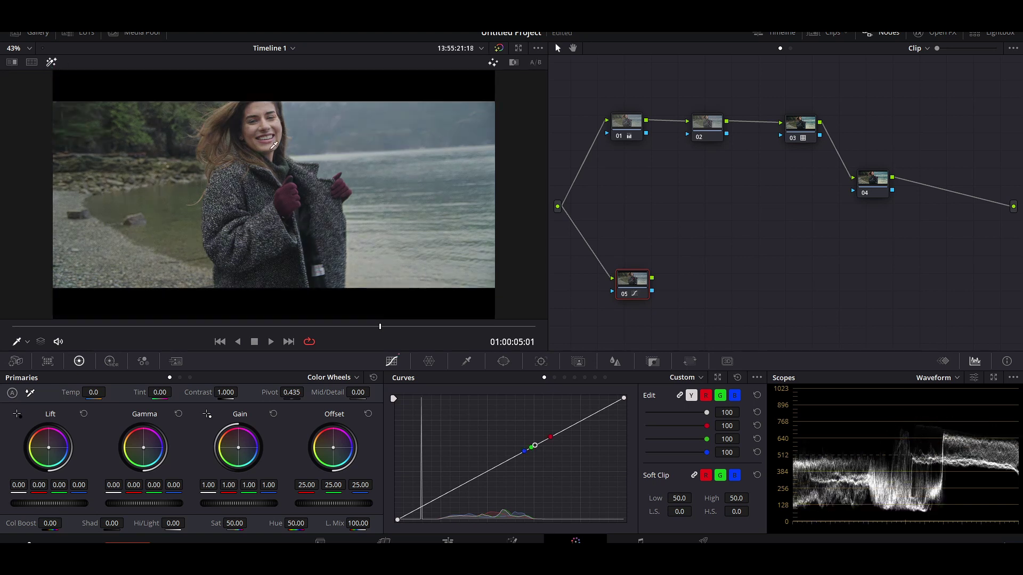
pyautogui.click(737, 377)
# Step: Qualify the face's skin tone, refining hue, saturation and luminance ranges and denoising the matte
pyautogui.click(466, 361)
pyautogui.click(255, 122)
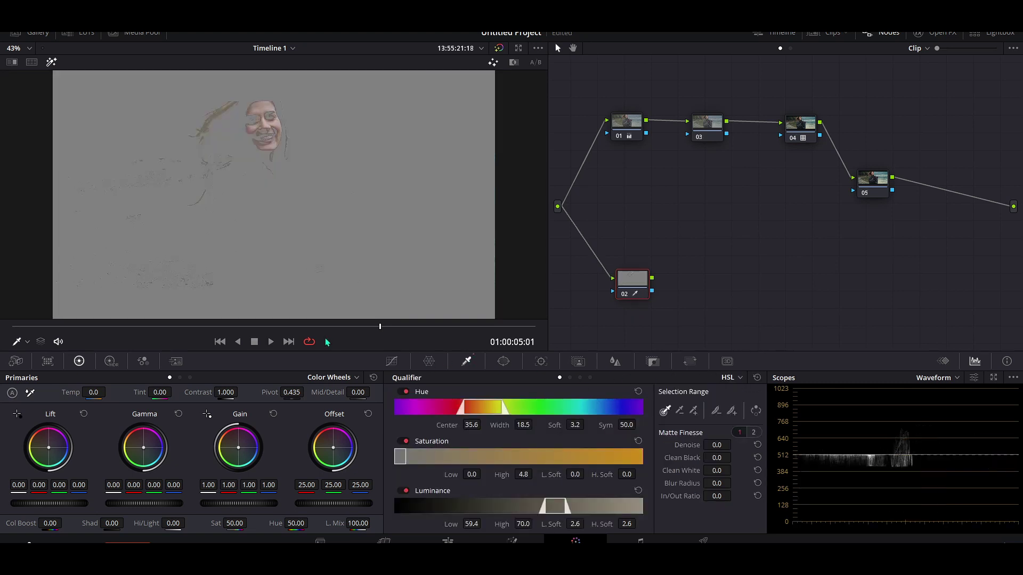
pyautogui.moveTo(523, 425); pyautogui.dragTo(535, 425)
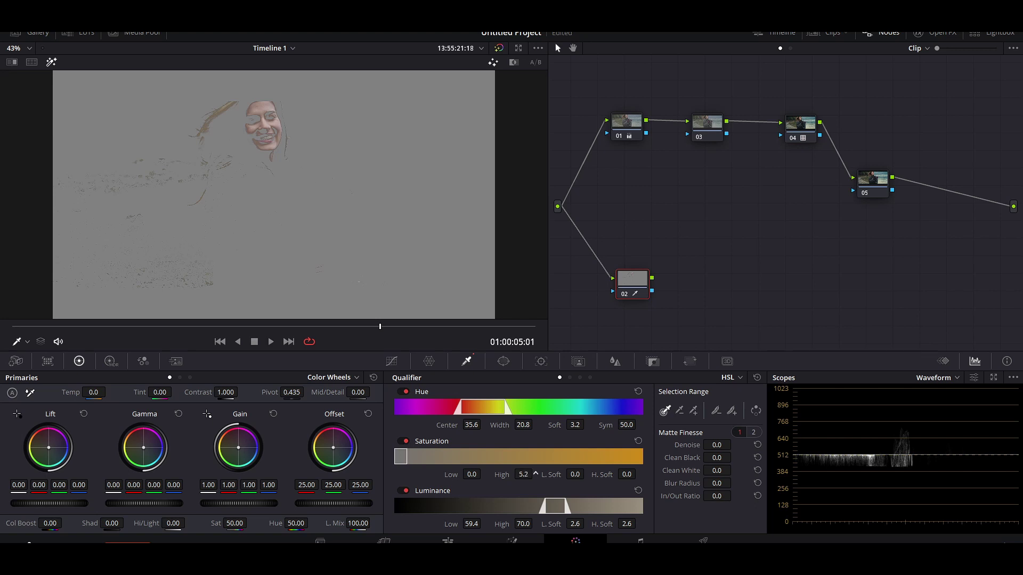
pyautogui.moveTo(471, 474); pyautogui.dragTo(476, 475)
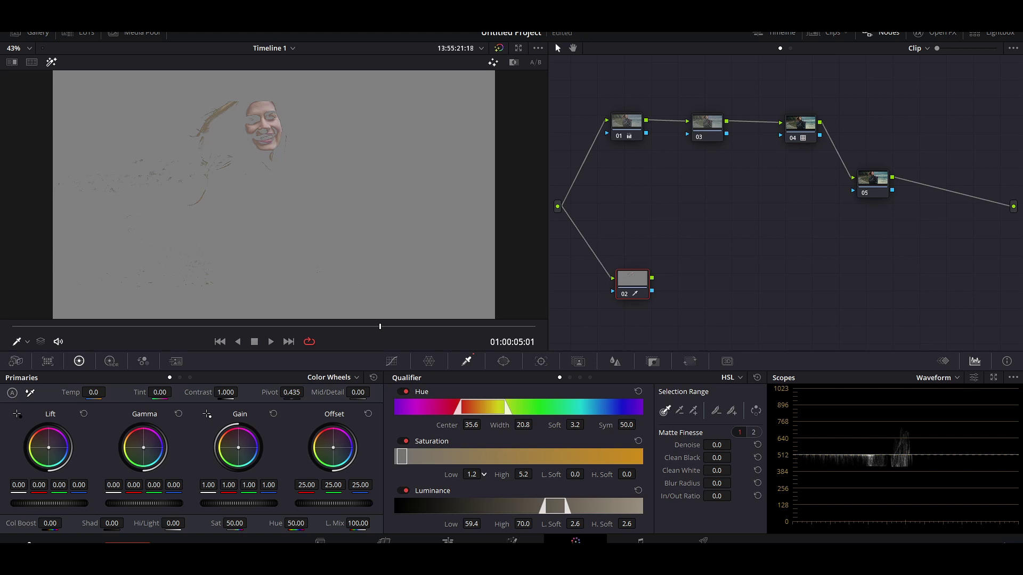
pyautogui.moveTo(575, 475); pyautogui.dragTo(639, 475)
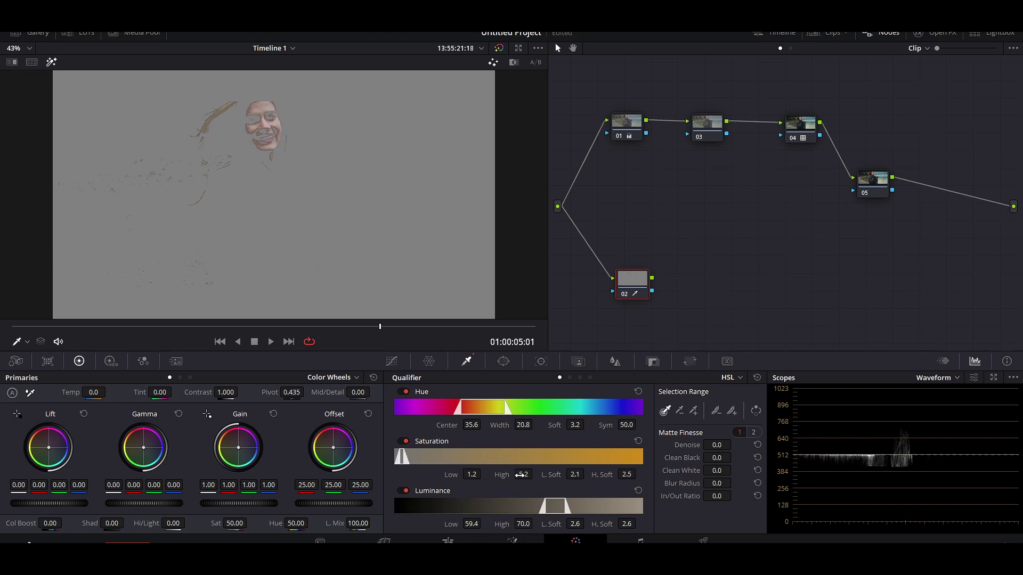
pyautogui.moveTo(481, 409); pyautogui.dragTo(475, 410)
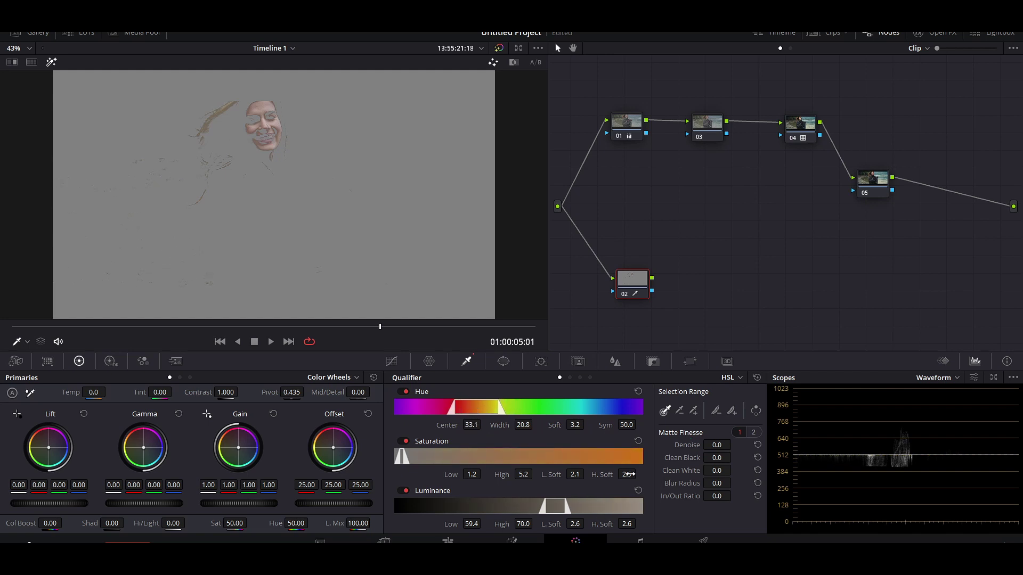
pyautogui.moveTo(472, 524); pyautogui.dragTo(485, 524)
pyautogui.moveTo(575, 524); pyautogui.dragTo(606, 525)
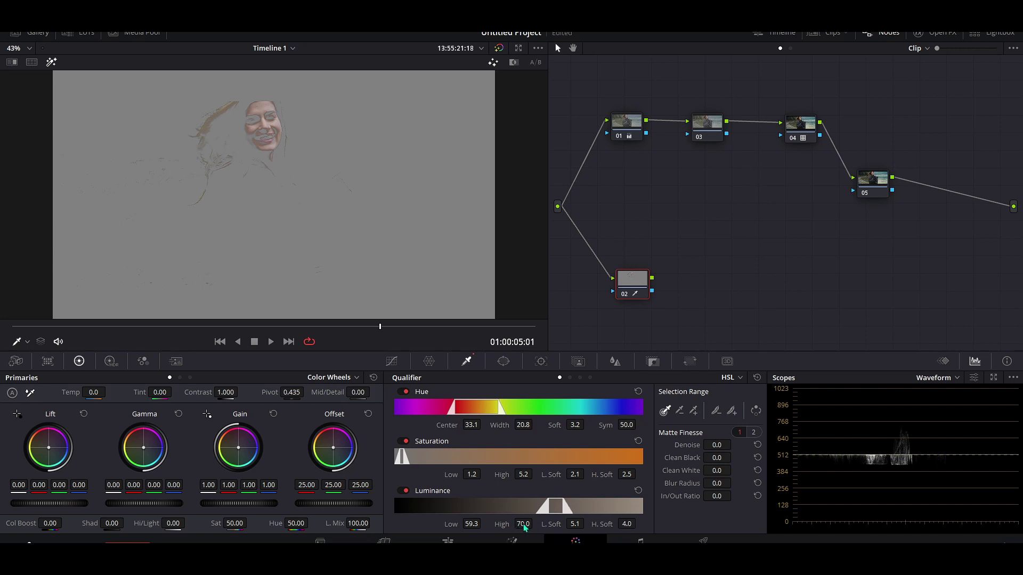
pyautogui.moveTo(716, 444); pyautogui.dragTo(734, 444)
pyautogui.click(710, 127)
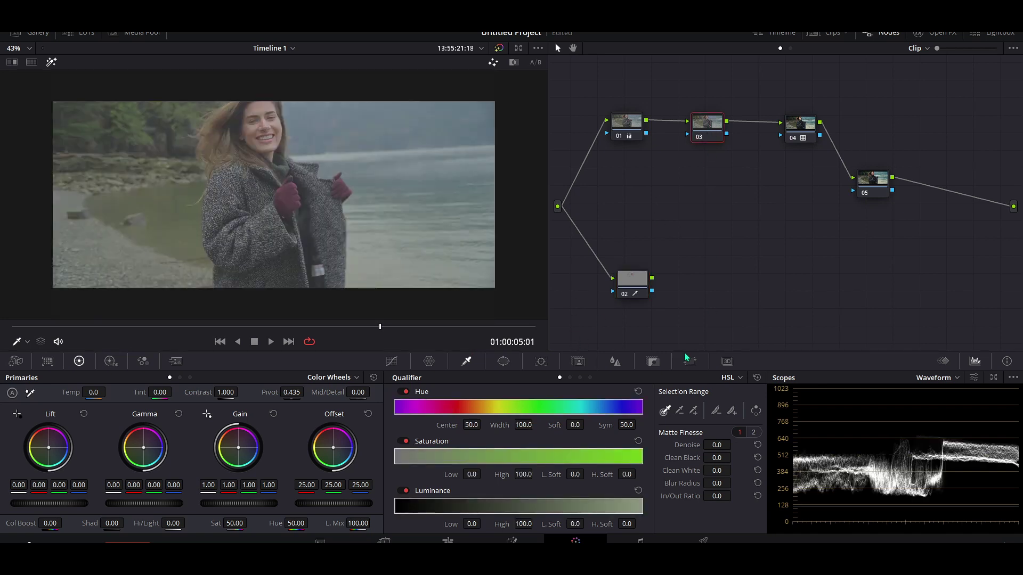
# Step: Add a parallel node beside node 03, tidy the layout, and route node 02's key into node 03
pyautogui.hotkey('alt', 'p')
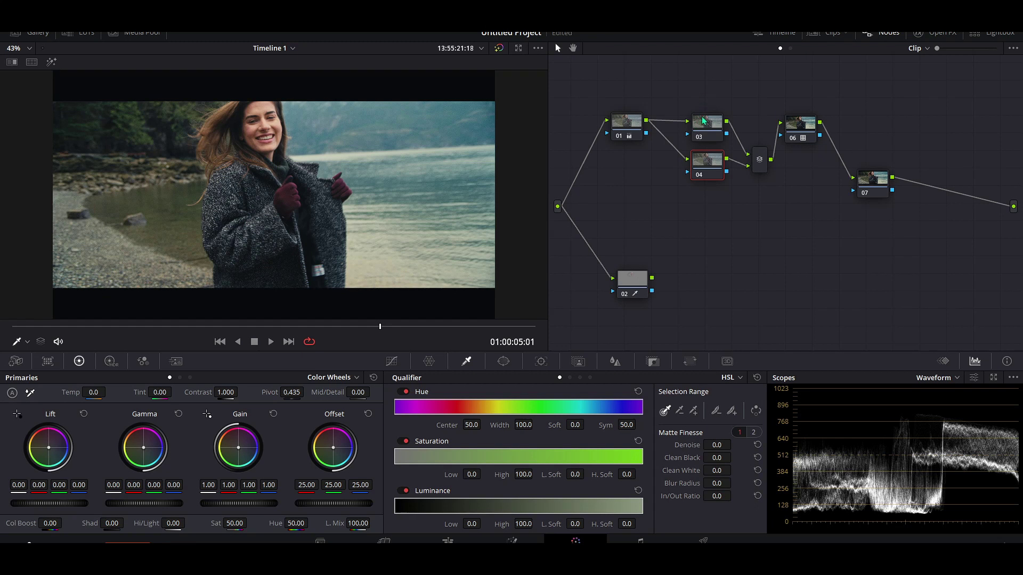
pyautogui.moveTo(705, 120); pyautogui.dragTo(703, 93)
pyautogui.moveTo(755, 162); pyautogui.dragTo(763, 128)
pyautogui.moveTo(707, 162); pyautogui.dragTo(726, 198)
pyautogui.moveTo(633, 282)
pyautogui.mouseDown()
pyautogui.moveTo(613, 211)
pyautogui.moveTo(684, 108)
pyautogui.mouseUp()
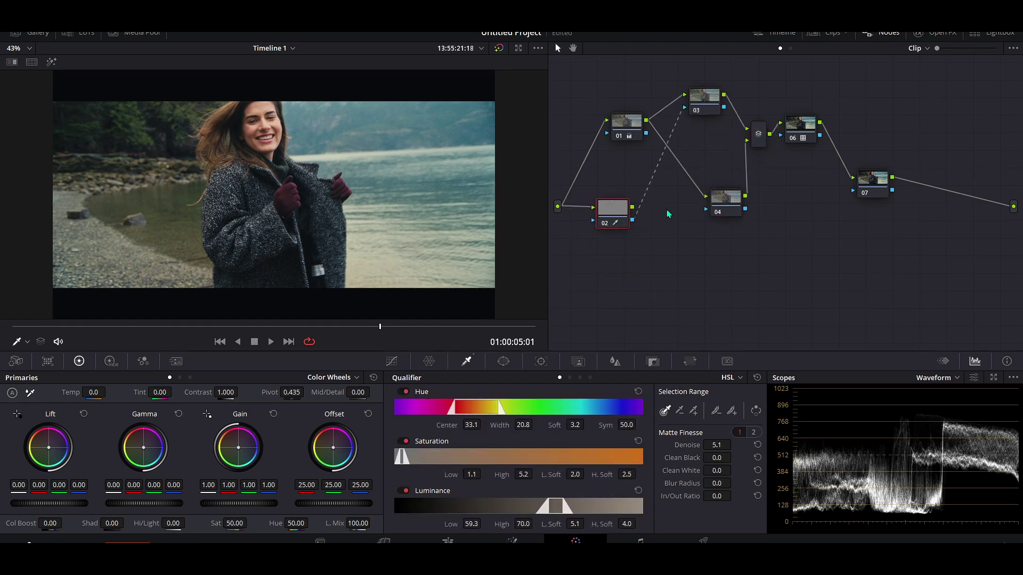
pyautogui.moveTo(612, 212); pyautogui.dragTo(609, 242)
# Step: Grade node 03 with warmer red Gain, Contrast 1.016 and Mid/Detail -17.50 after previewing its matte
pyautogui.click(694, 114)
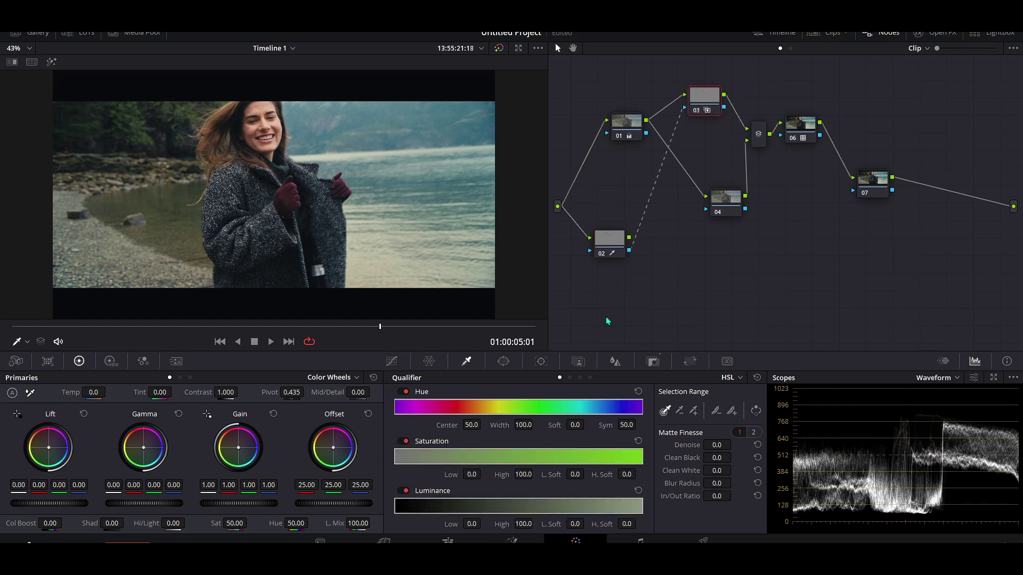
pyautogui.click(51, 62)
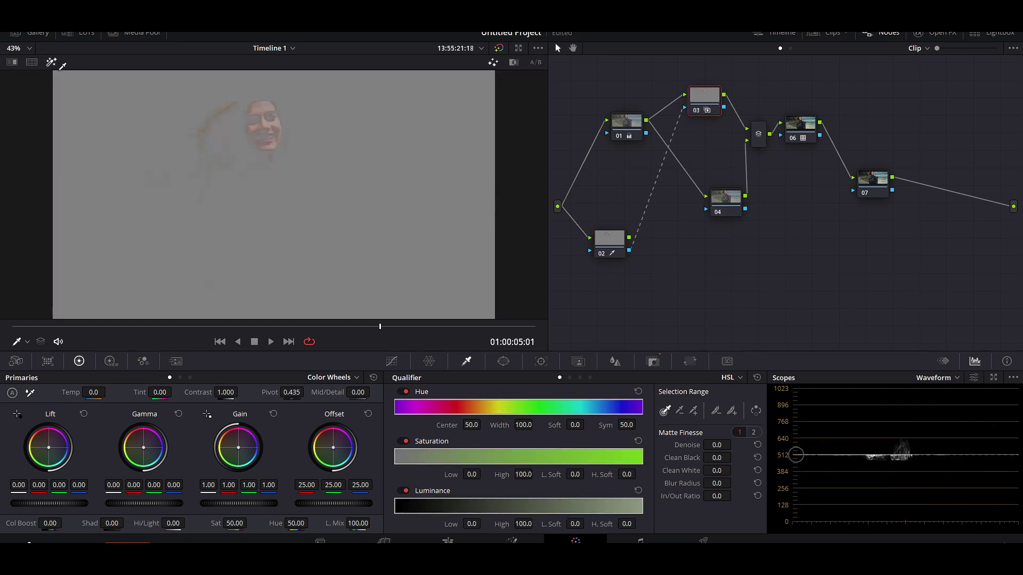
pyautogui.click(52, 63)
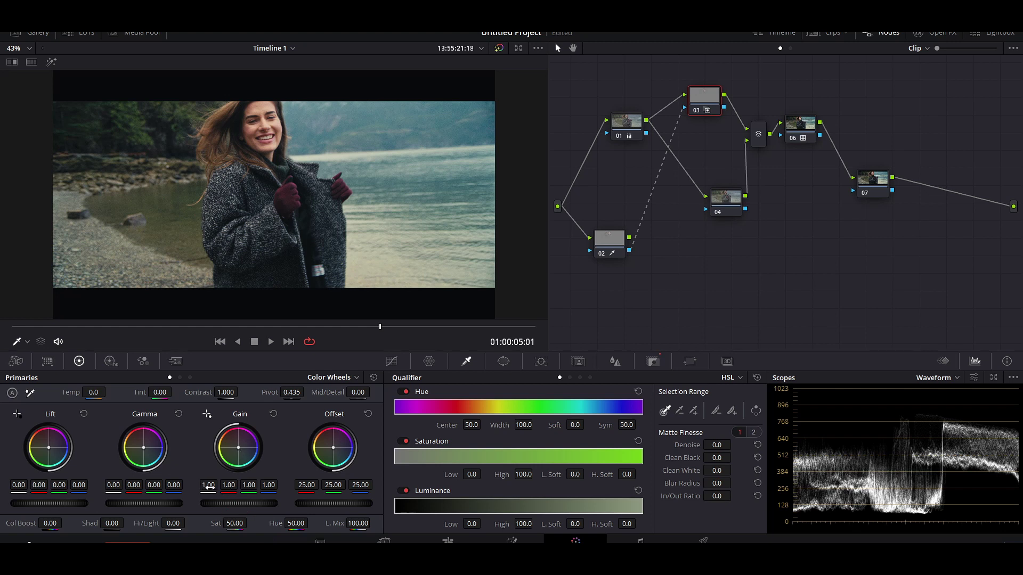
pyautogui.moveTo(208, 485); pyautogui.dragTo(210, 485)
pyautogui.scroll(1, 251, 212)
pyautogui.scroll(2, 251, 211)
pyautogui.scroll(1, 251, 212)
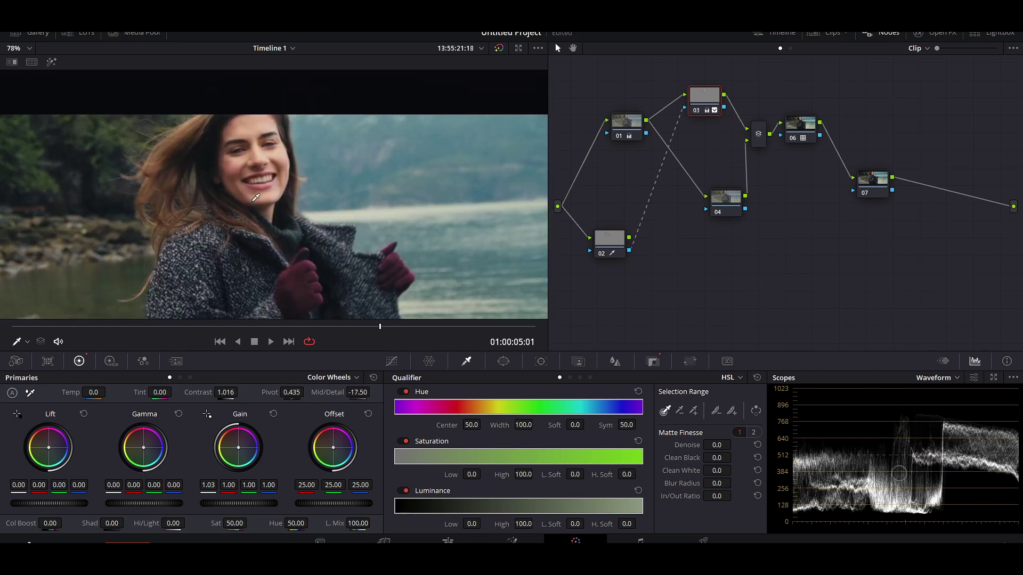
pyautogui.scroll(1, 251, 212)
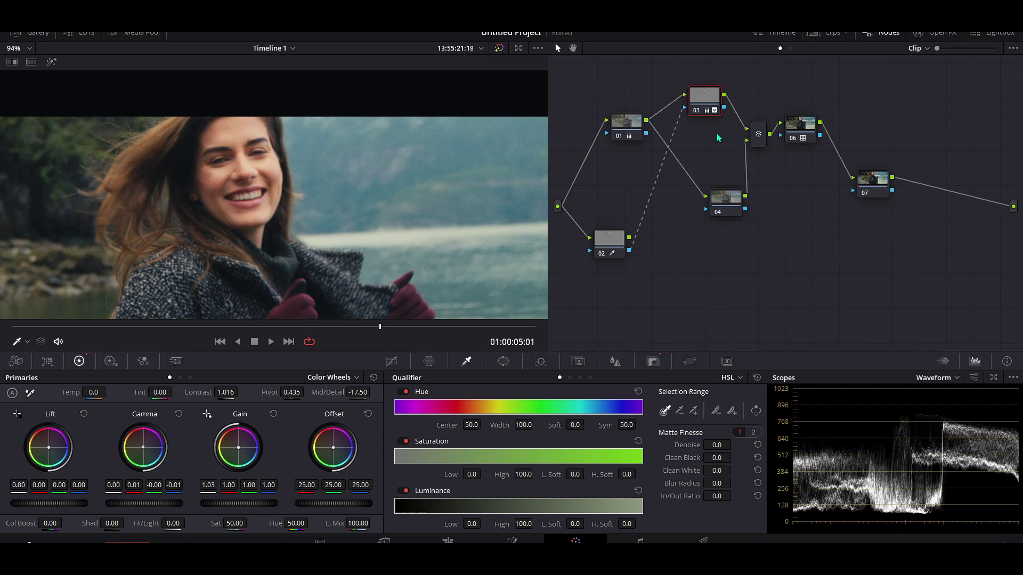
# Step: Compare node 03 off and on, then fit the whole frame in the viewer
pyautogui.click(696, 111)
pyautogui.click(696, 111)
pyautogui.click(696, 111)
pyautogui.click(696, 112)
pyautogui.scroll(-3, 200, 190)
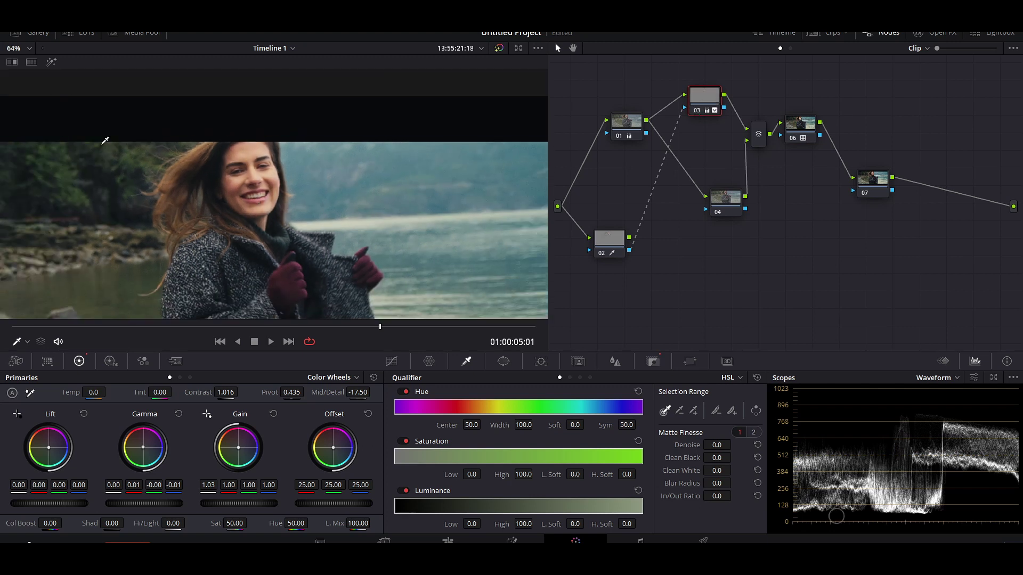
pyautogui.click(22, 48)
pyautogui.click(22, 71)
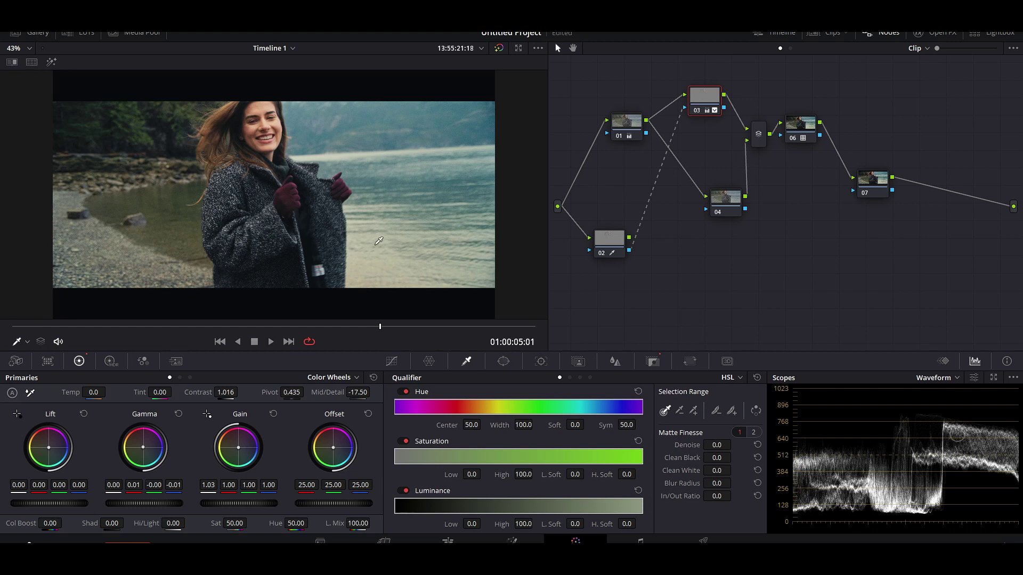
# Step: Move nodes 04 and 02 higher in the graph, select node 04, and fit the viewer frame
pyautogui.moveTo(725, 198); pyautogui.dragTo(685, 179)
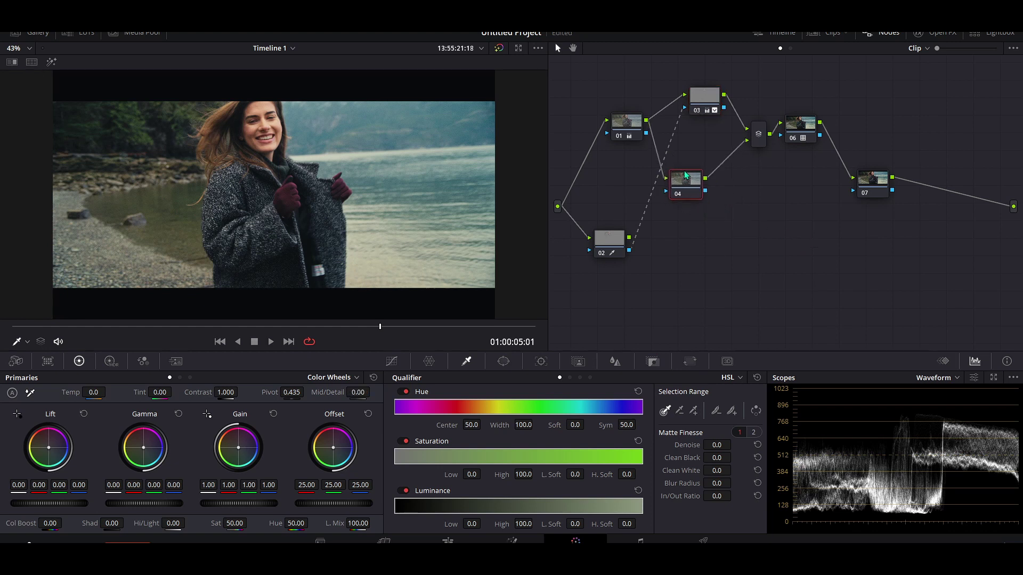
pyautogui.click(609, 239)
pyautogui.moveTo(609, 239); pyautogui.dragTo(610, 201)
pyautogui.click(685, 184)
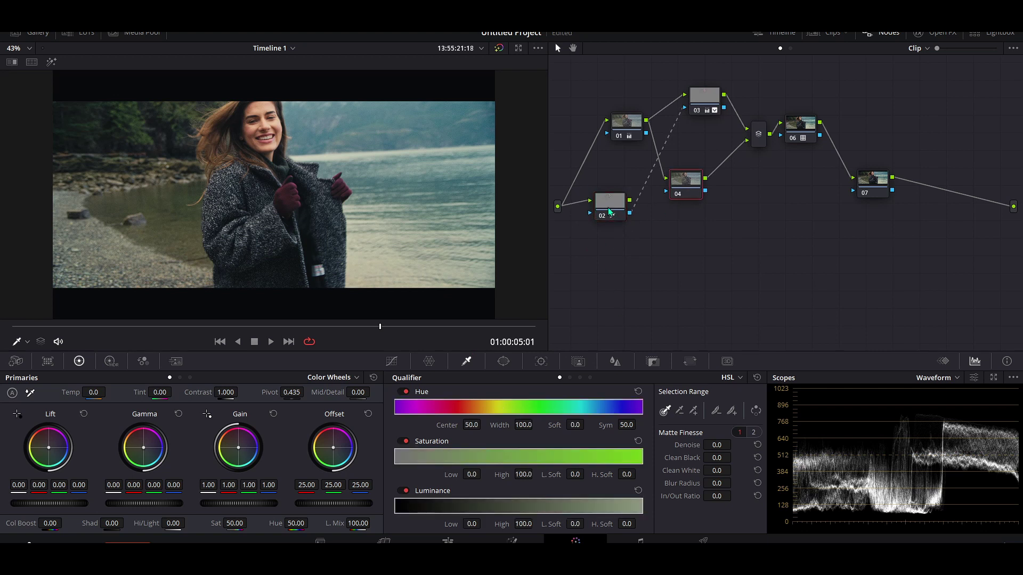
pyautogui.scroll(3, 329, 291)
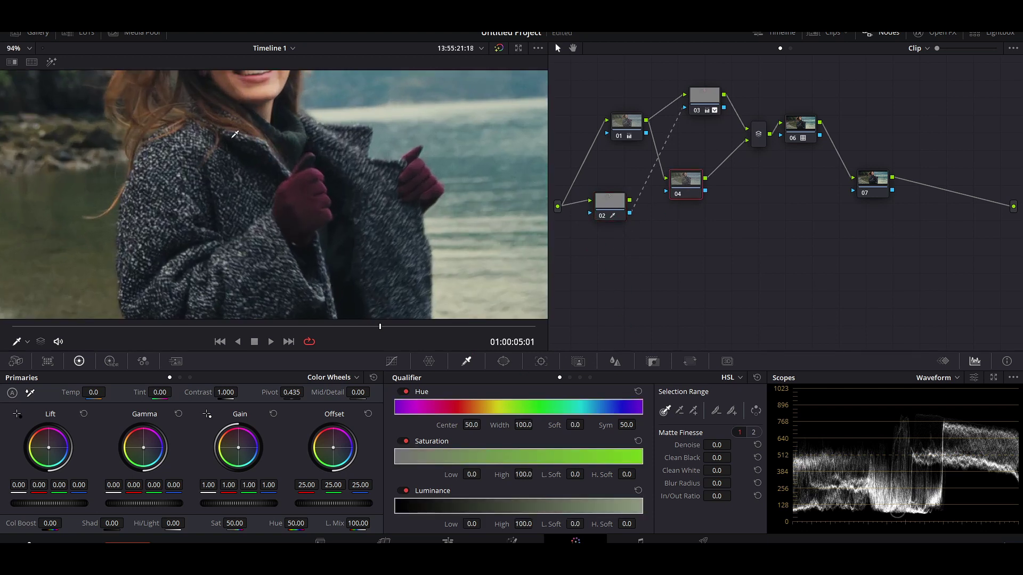
pyautogui.scroll(2, 289, 233)
pyautogui.scroll(1, 289, 234)
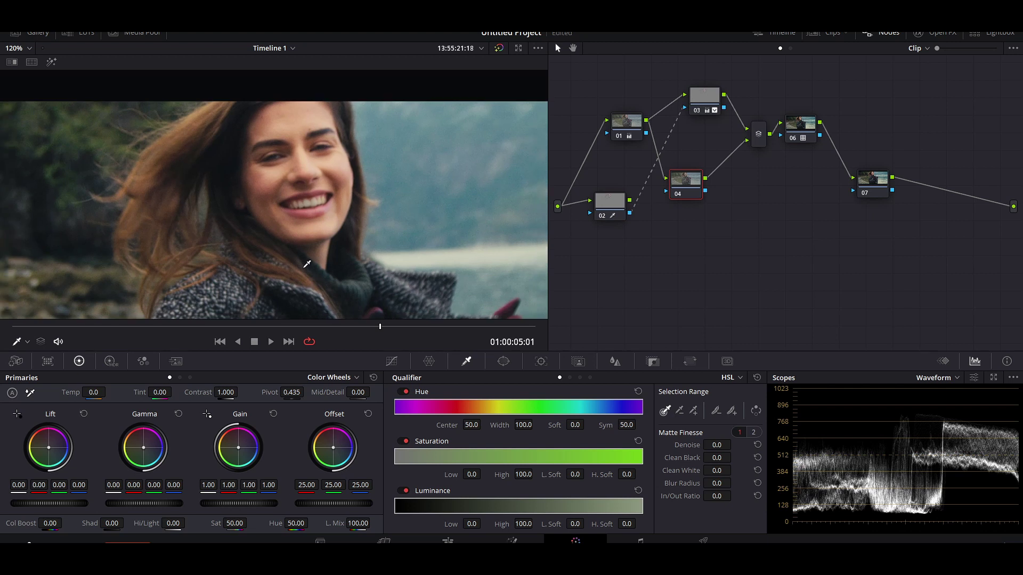
pyautogui.scroll(-2, 289, 234)
pyautogui.click(14, 48)
pyautogui.click(12, 63)
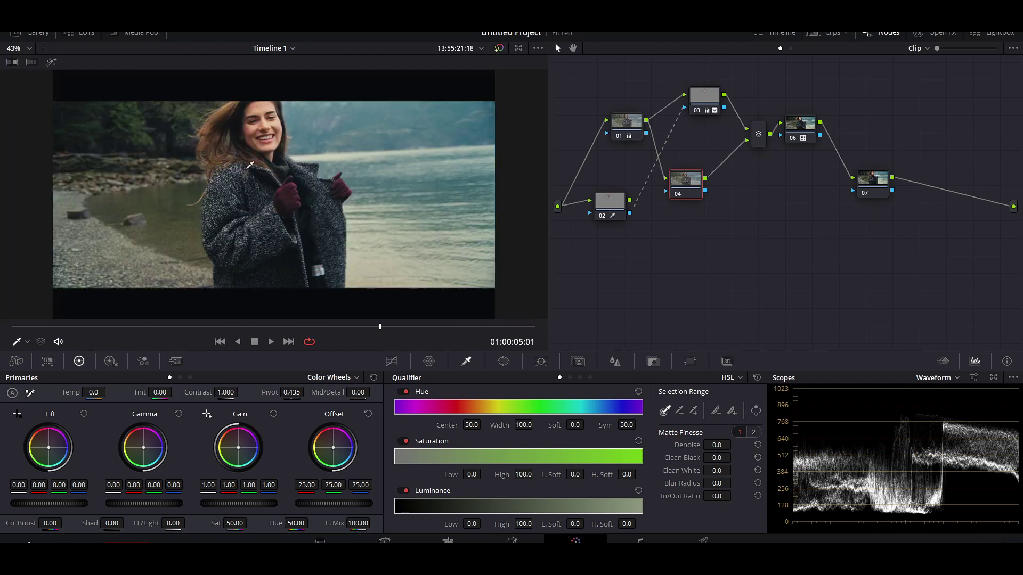
# Step: Add a new corrector node from the node graph's context menu
pyautogui.rightClick(618, 304)
pyautogui.moveTo(630, 318)
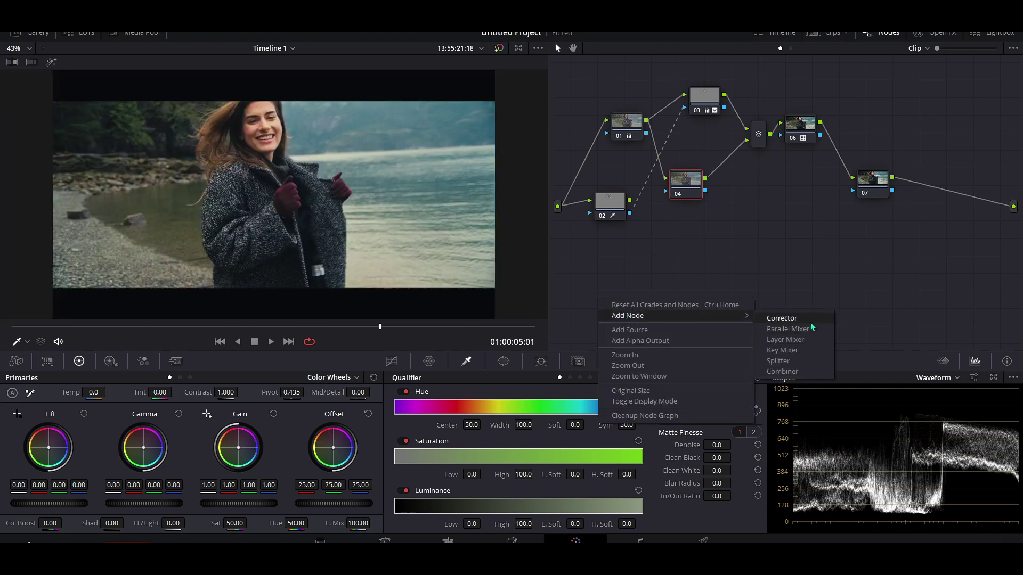
pyautogui.click(791, 320)
# Step: Feed the source into node 08, key luminance up to 53.3 with denoise, and drive node 04's key with it
pyautogui.moveTo(579, 253); pyautogui.dragTo(605, 285)
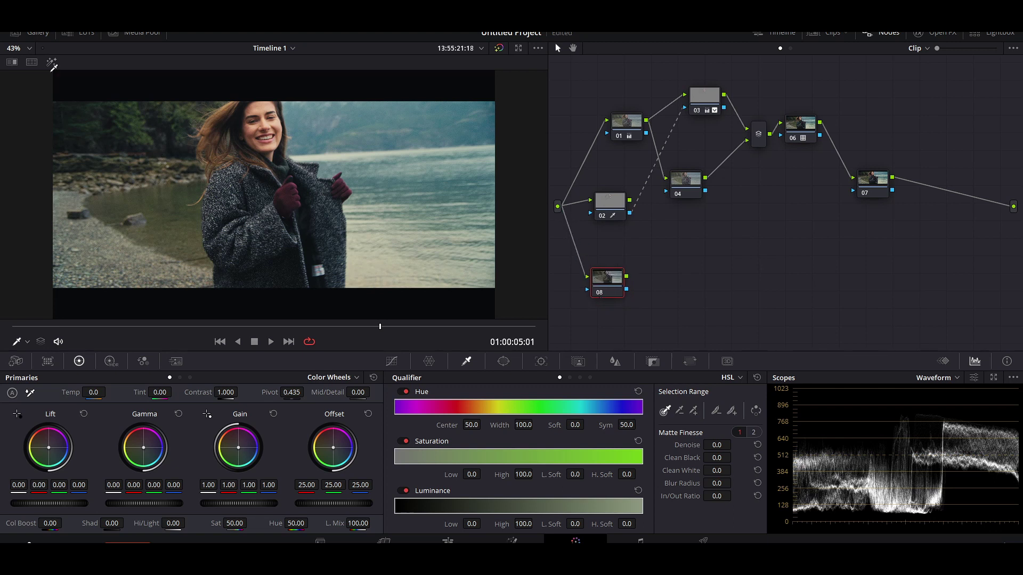
pyautogui.click(52, 63)
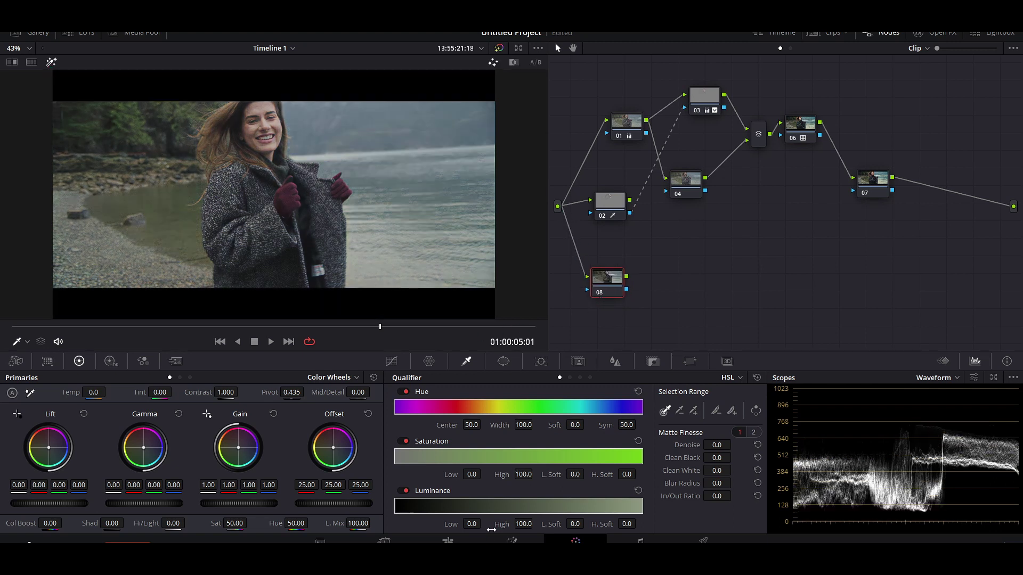
pyautogui.moveTo(522, 524)
pyautogui.mouseDown()
pyautogui.moveTo(580, 526)
pyautogui.moveTo(535, 524)
pyautogui.mouseUp()
pyautogui.moveTo(725, 445); pyautogui.dragTo(733, 445)
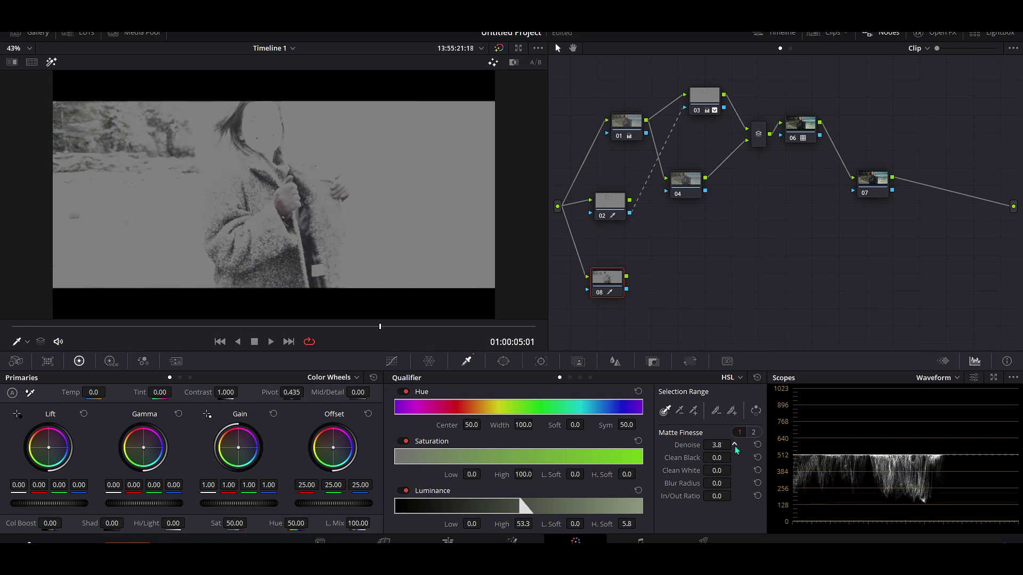
pyautogui.moveTo(668, 199)
pyautogui.mouseDown()
pyautogui.moveTo(667, 191)
pyautogui.moveTo(703, 182)
pyautogui.mouseUp()
pyautogui.click(52, 64)
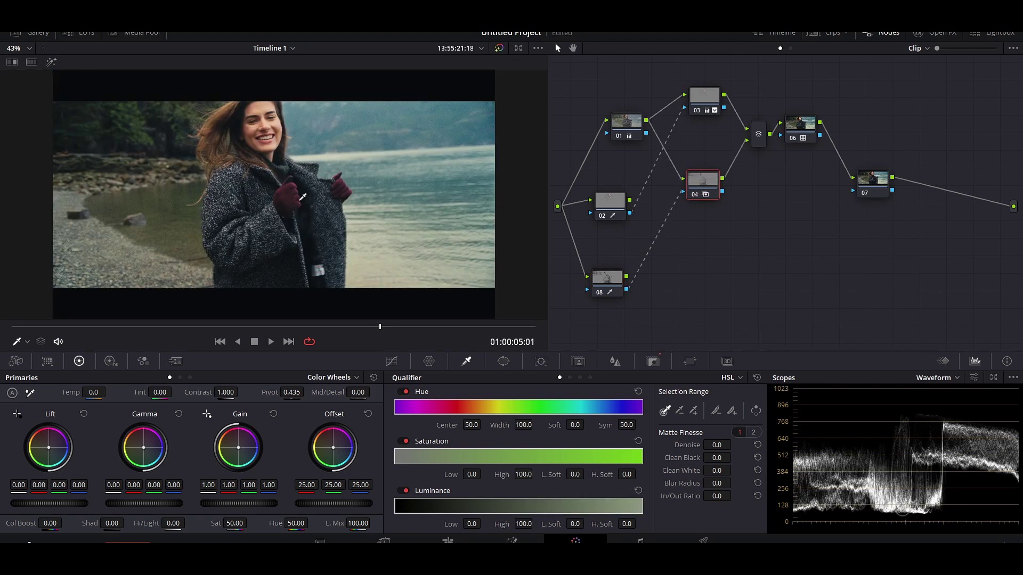
# Step: Switch the scopes to RGB Parade and lift node 04's red shadows to 0.01
pyautogui.click(951, 377)
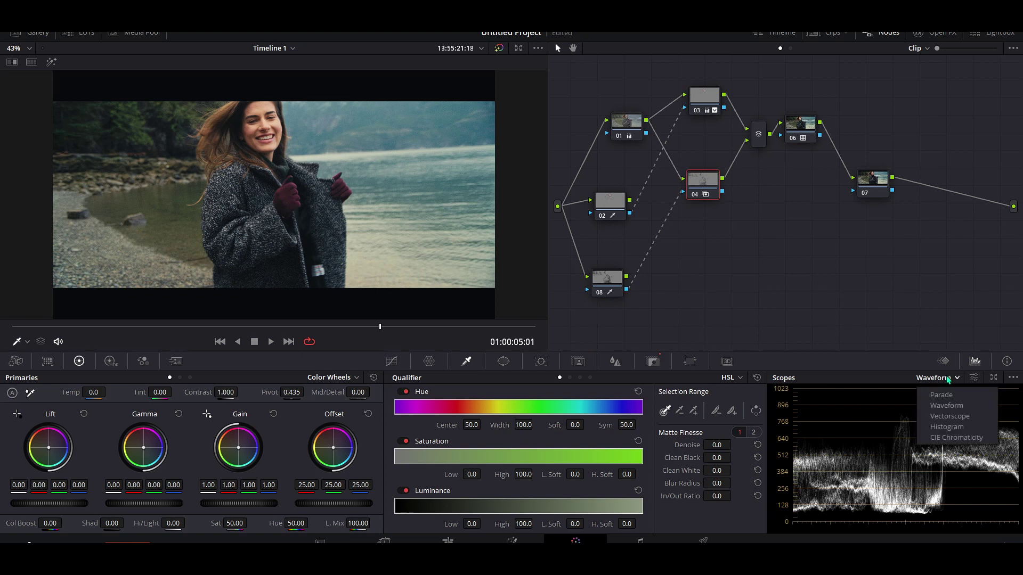
pyautogui.click(941, 402)
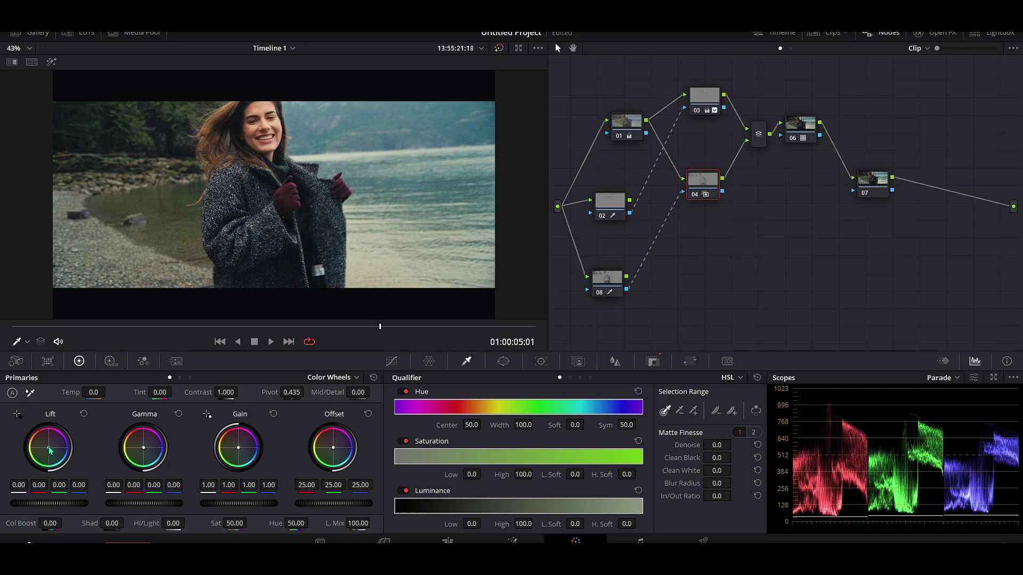
pyautogui.moveTo(49, 447); pyautogui.dragTo(49, 448)
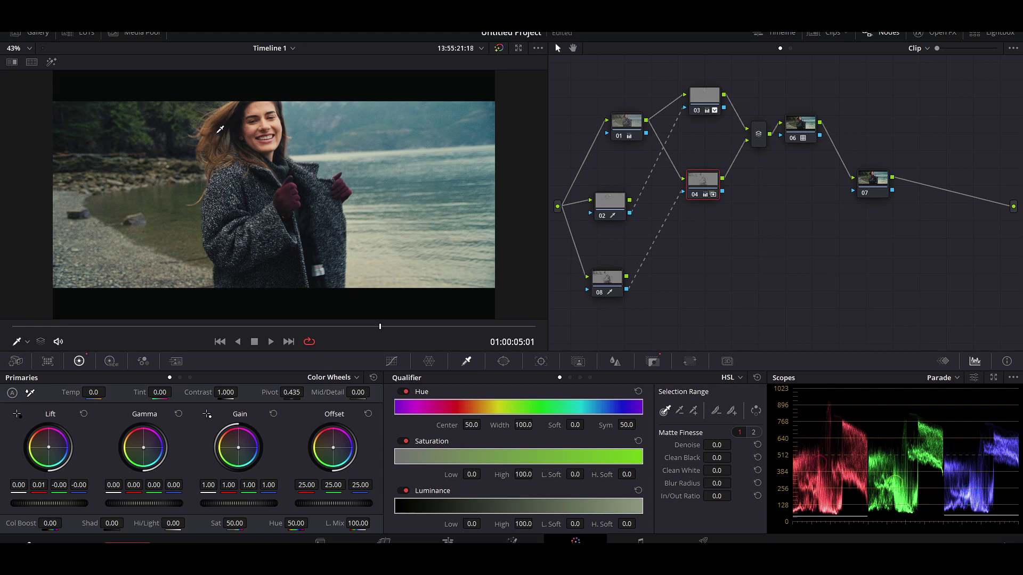
# Step: Zoom the viewer in on the woman's face
pyautogui.scroll(3, 272, 157)
pyautogui.scroll(3, 271, 157)
pyautogui.scroll(2, 272, 157)
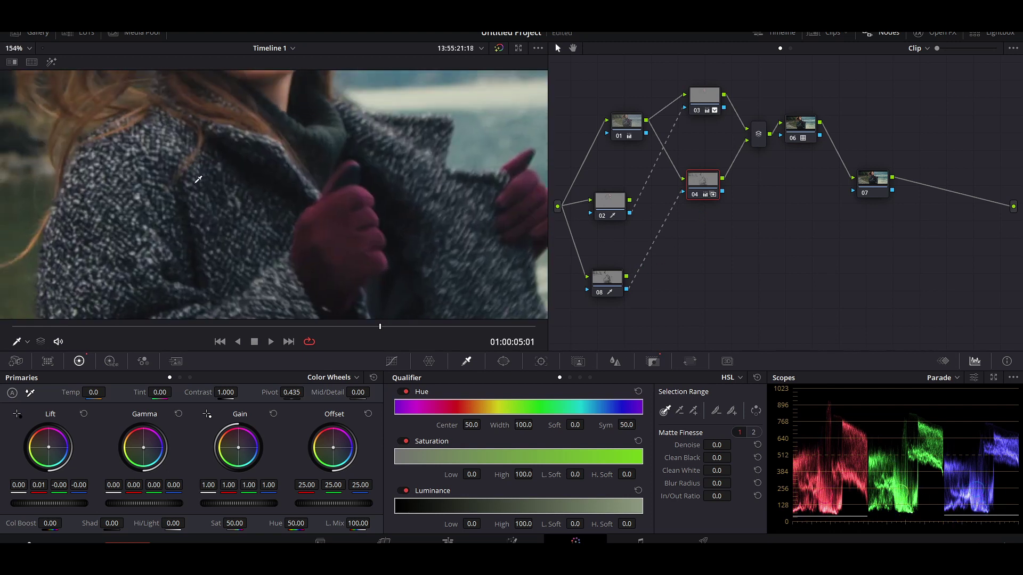
pyautogui.moveTo(228, 171); pyautogui.dragTo(251, 285)
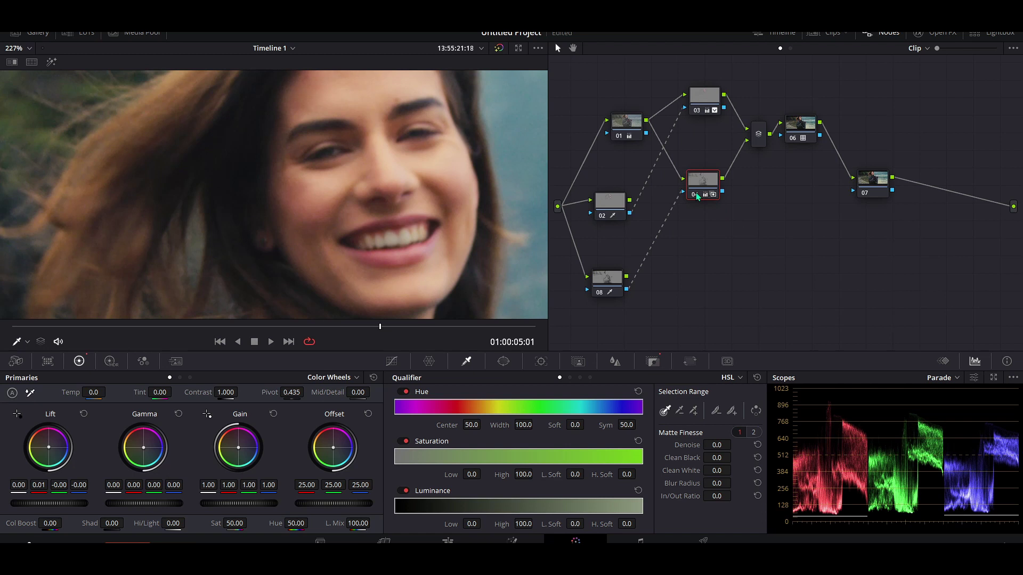
# Step: Renumber the nodes so the key node is 03 and the parallel nodes 04 and 05, then fit the frame
pyautogui.click(696, 196)
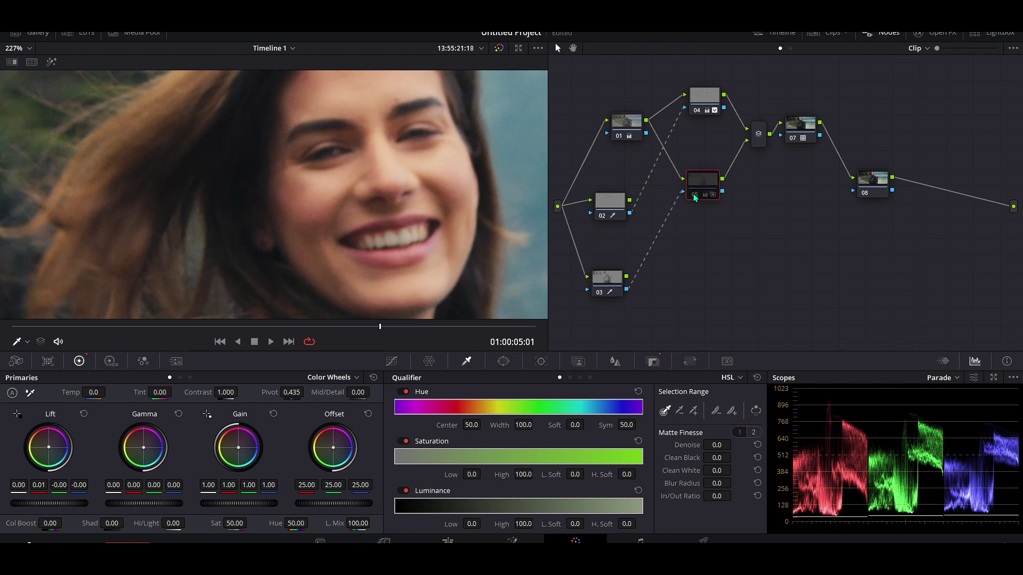
pyautogui.click(10, 48)
pyautogui.click(24, 72)
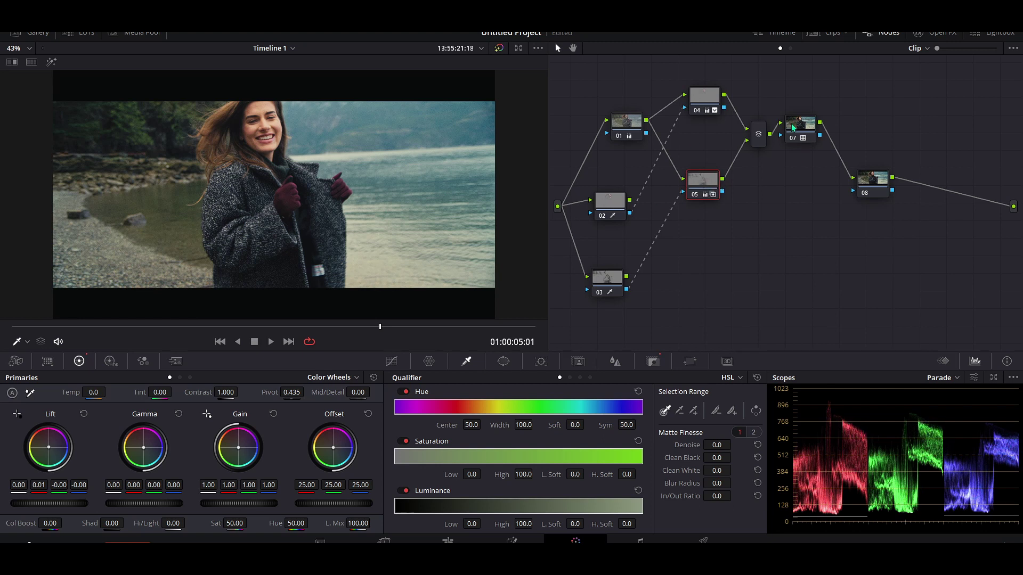
# Step: Rearrange nodes 07 and 08 so node 08 sits below node 07, and make node 08 current
pyautogui.moveTo(793, 126); pyautogui.dragTo(802, 136)
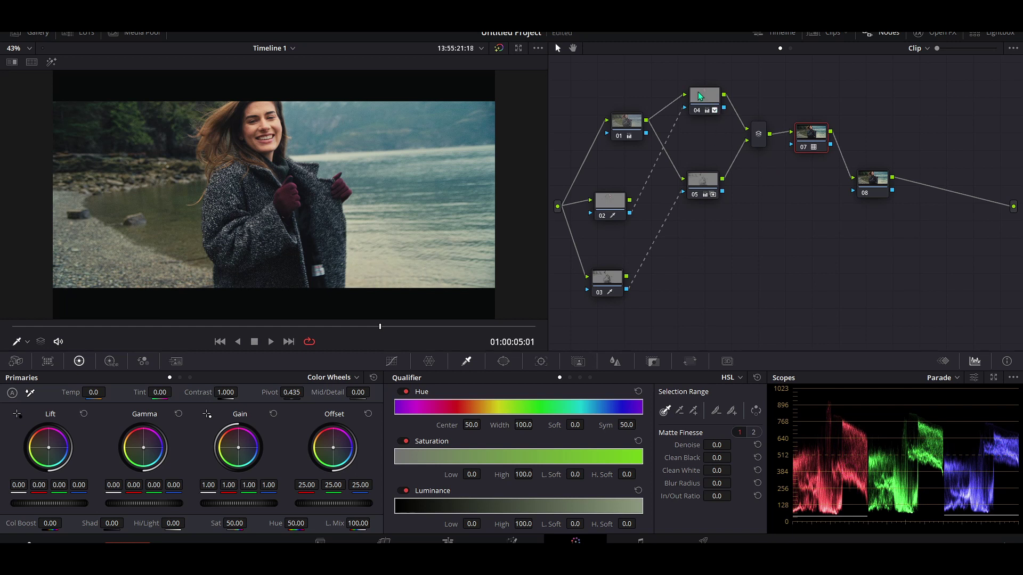
pyautogui.moveTo(698, 269); pyautogui.dragTo(705, 84)
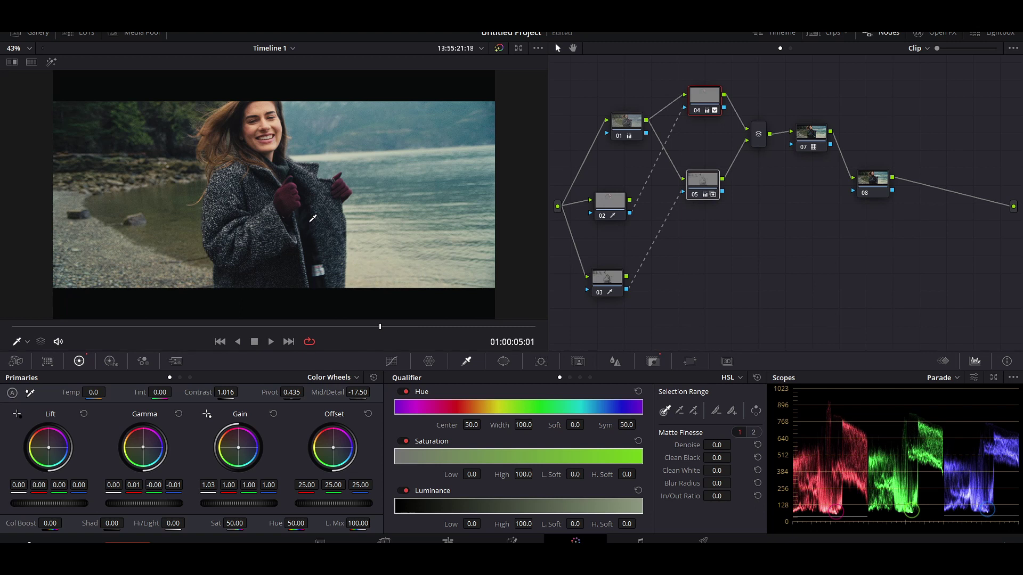
pyautogui.moveTo(811, 131); pyautogui.dragTo(837, 126)
pyautogui.moveTo(871, 193); pyautogui.dragTo(911, 210)
pyautogui.moveTo(836, 127); pyautogui.dragTo(822, 117)
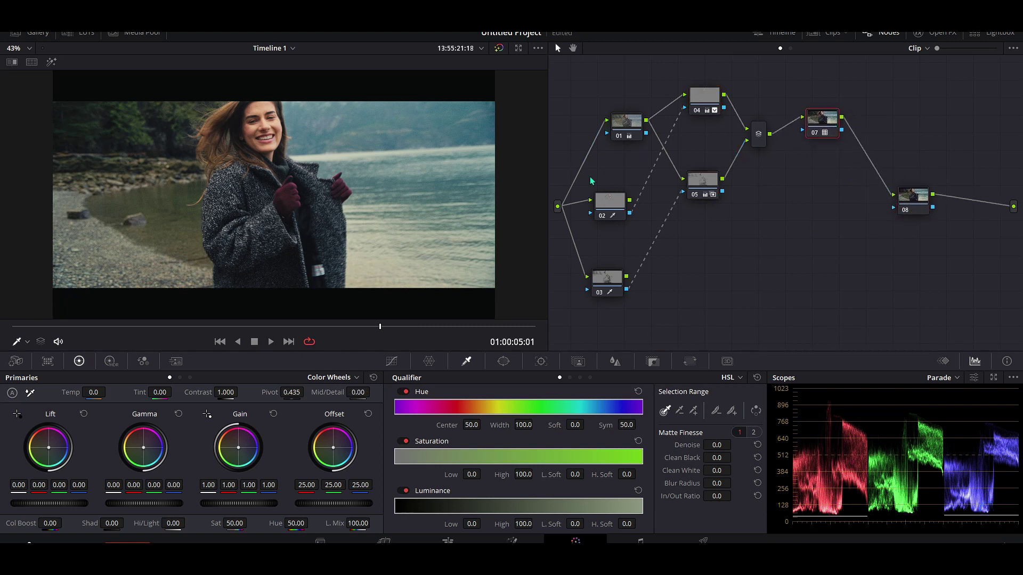
pyautogui.moveTo(830, 123); pyautogui.dragTo(838, 126)
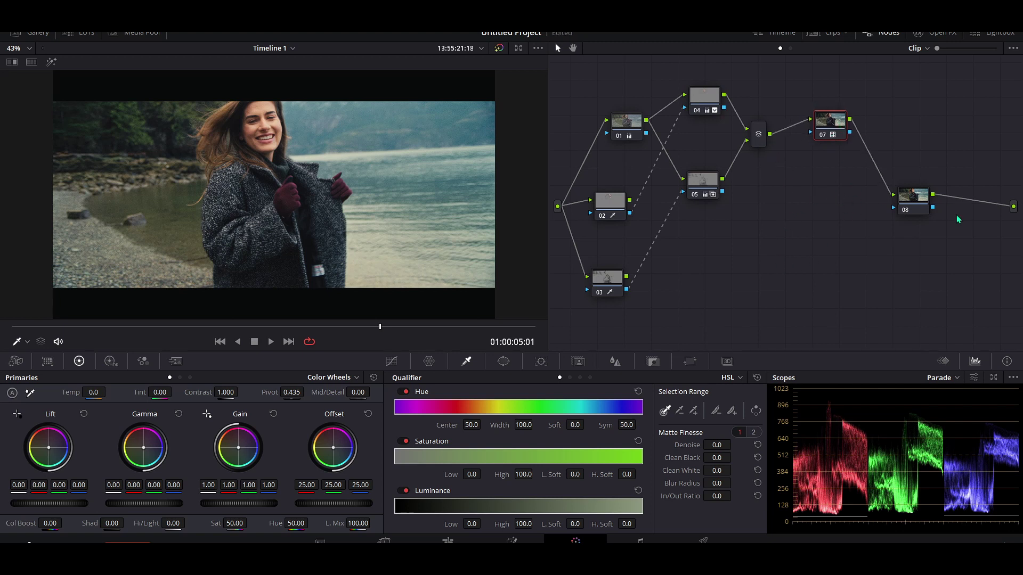
pyautogui.moveTo(913, 198); pyautogui.dragTo(795, 241)
pyautogui.moveTo(830, 124); pyautogui.dragTo(813, 123)
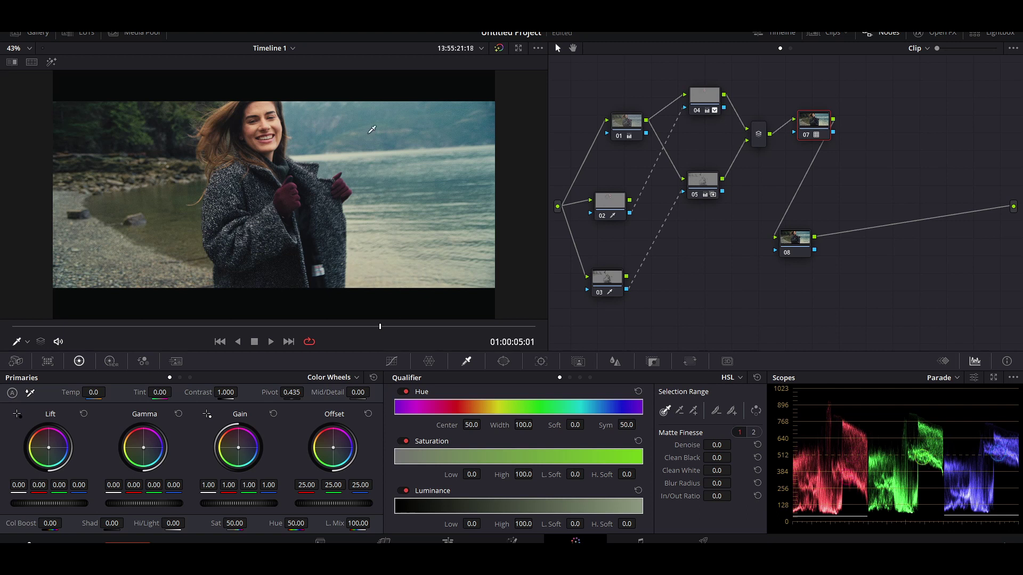
pyautogui.moveTo(797, 235); pyautogui.dragTo(799, 234)
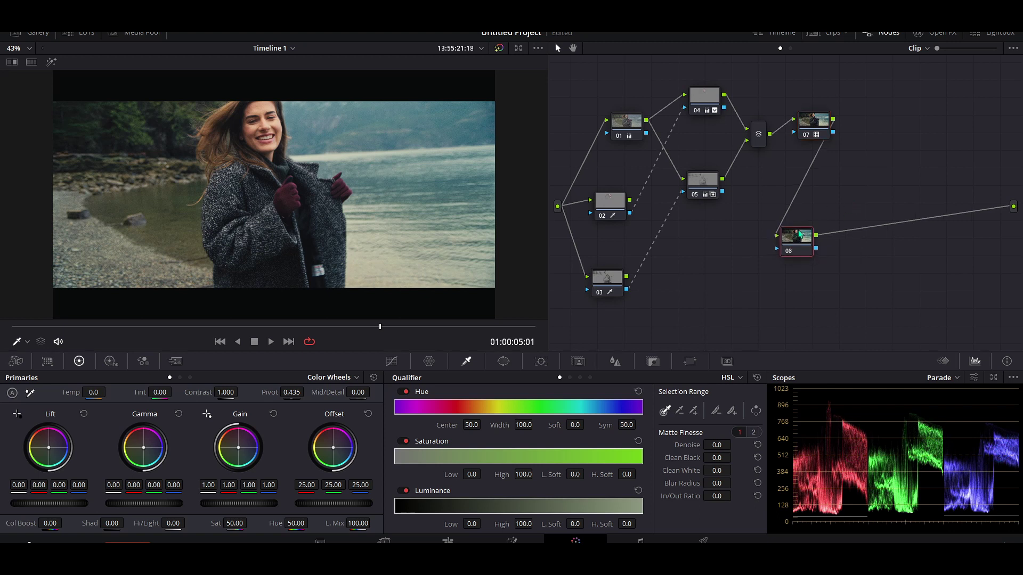
# Step: Find Glow by searching 'glo' in Open FX and apply it to node 08
pyautogui.click(930, 33)
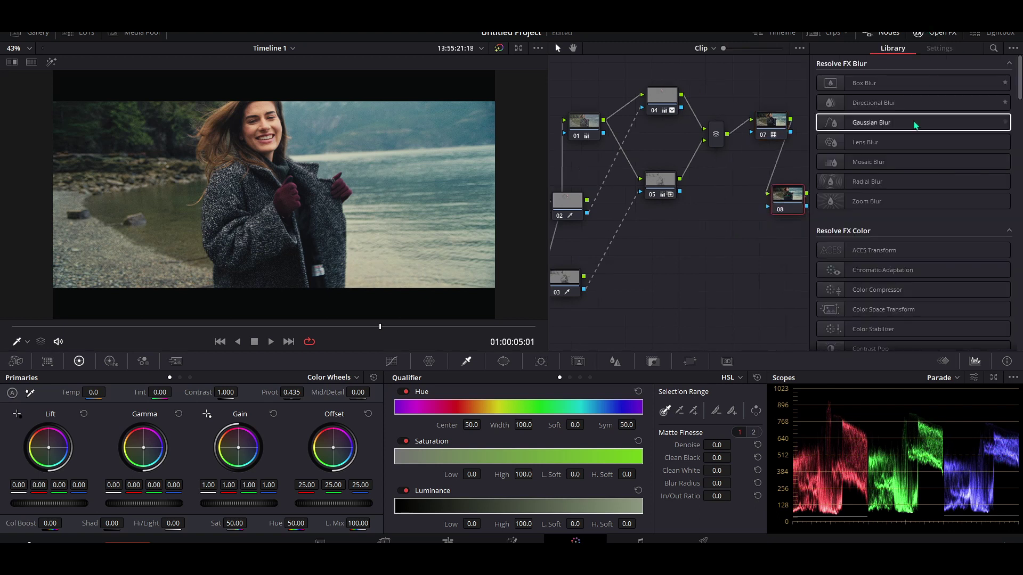
pyautogui.click(992, 49)
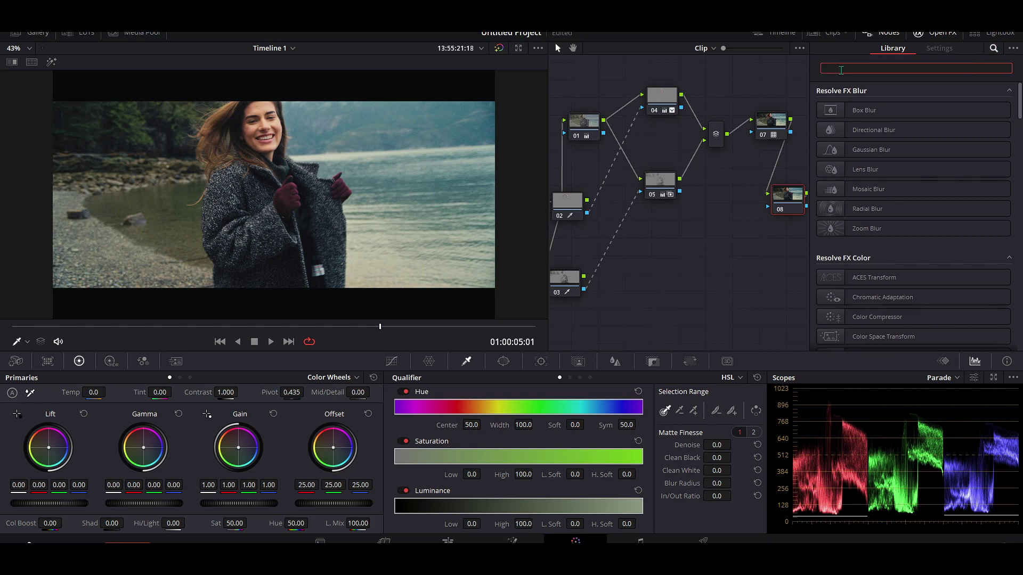
pyautogui.write('glo')
pyautogui.moveTo(858, 110); pyautogui.dragTo(784, 206)
# Step: Set the Glow to Screen composite, Shine Threshold 0.578, Spread 0.257 and Opacity 0.165
pyautogui.click(895, 243)
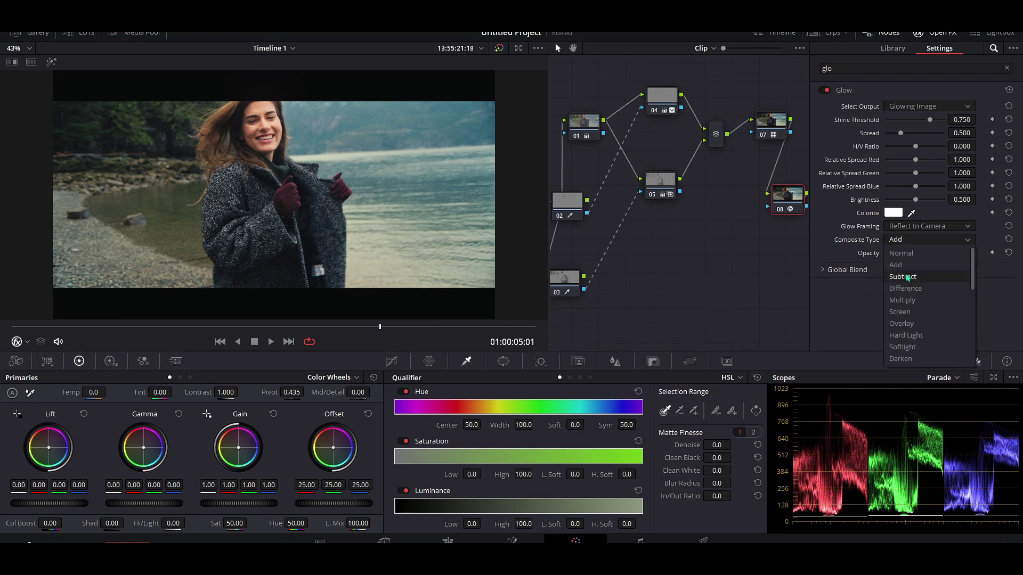
pyautogui.click(900, 313)
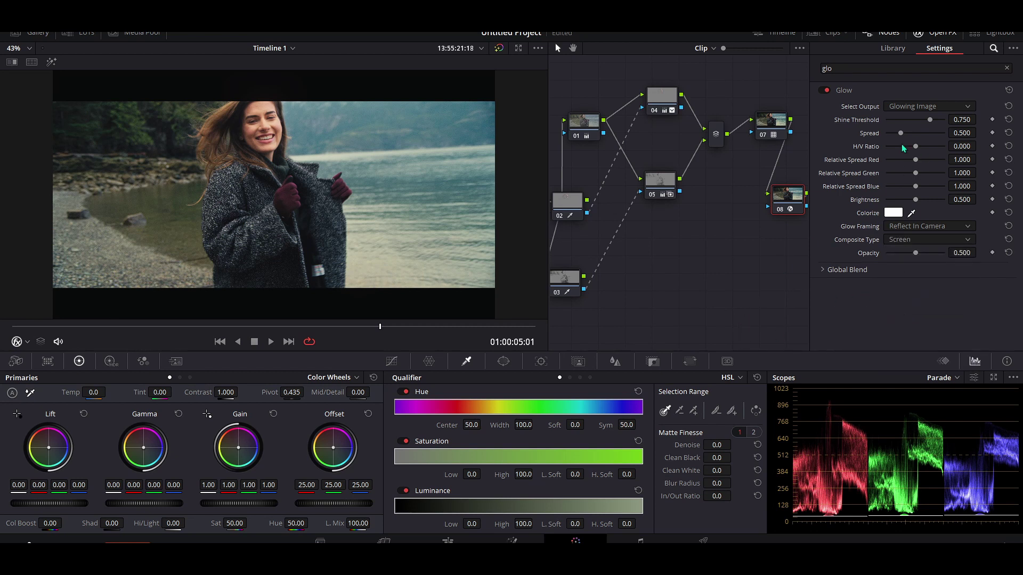
pyautogui.moveTo(930, 120); pyautogui.dragTo(894, 133)
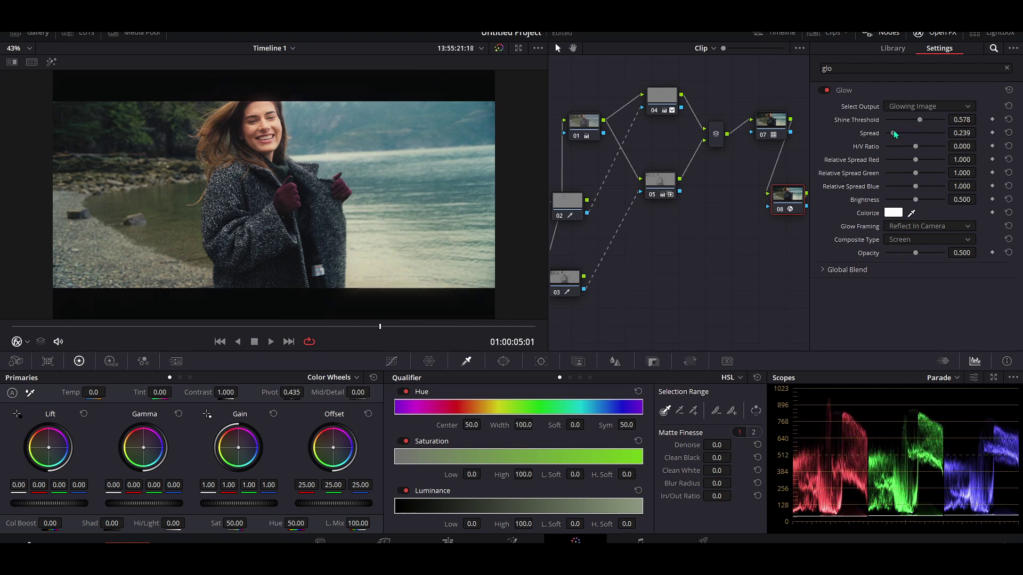
pyautogui.moveTo(895, 133); pyautogui.dragTo(895, 134)
pyautogui.moveTo(912, 254); pyautogui.dragTo(896, 255)
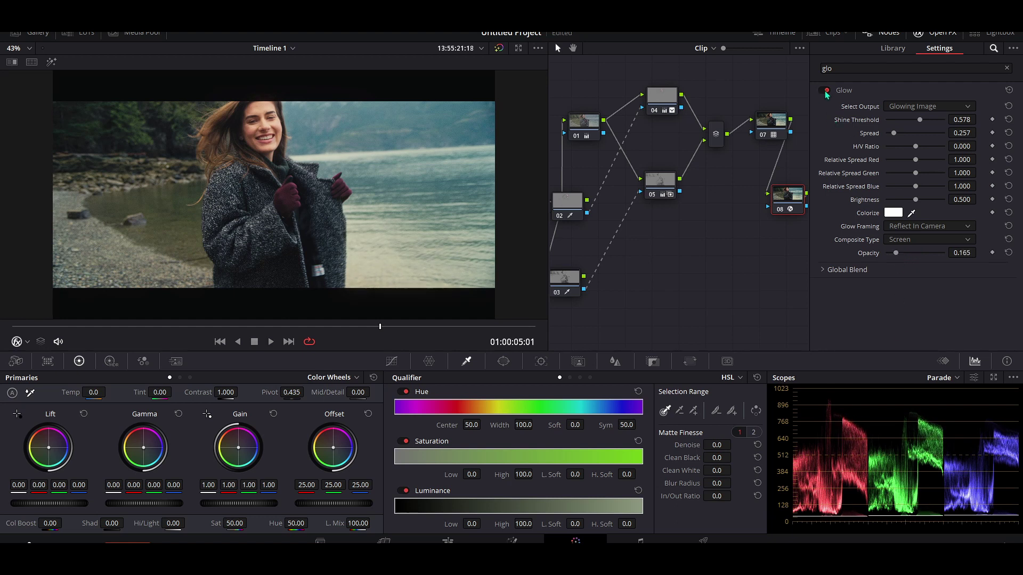
# Step: Compare the glow off and on, fit the image in the viewer, and close the effects panel
pyautogui.scroll(3, 266, 150)
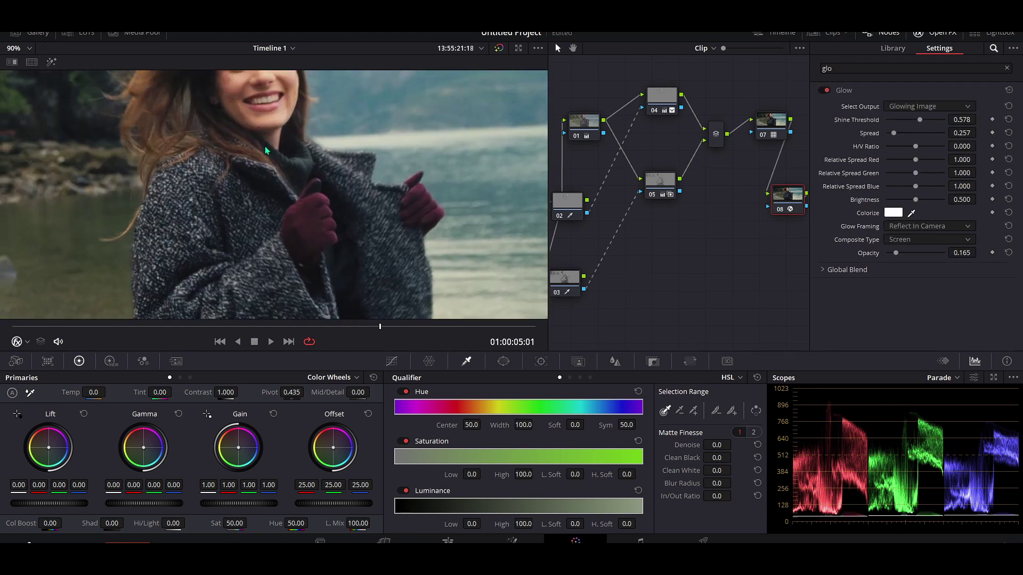
pyautogui.click(825, 91)
pyautogui.click(825, 91)
pyautogui.click(825, 91)
pyautogui.click(825, 91)
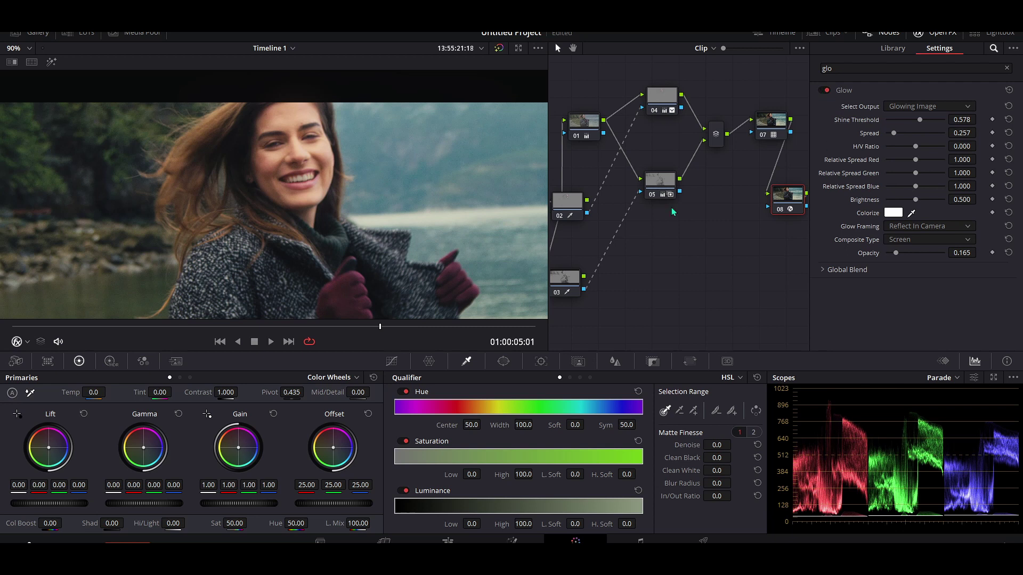
pyautogui.click(13, 48)
pyautogui.click(12, 62)
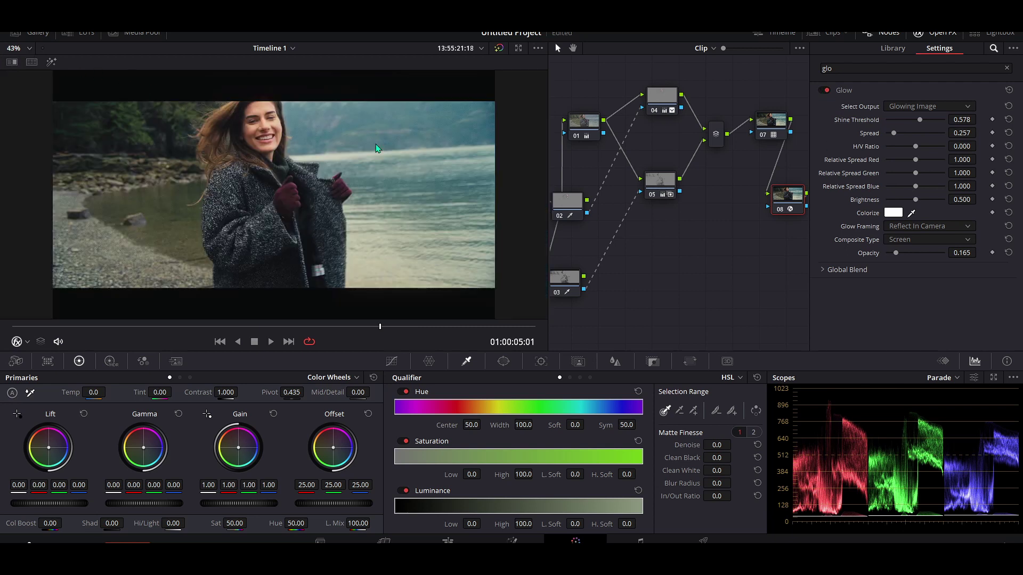
pyautogui.click(937, 33)
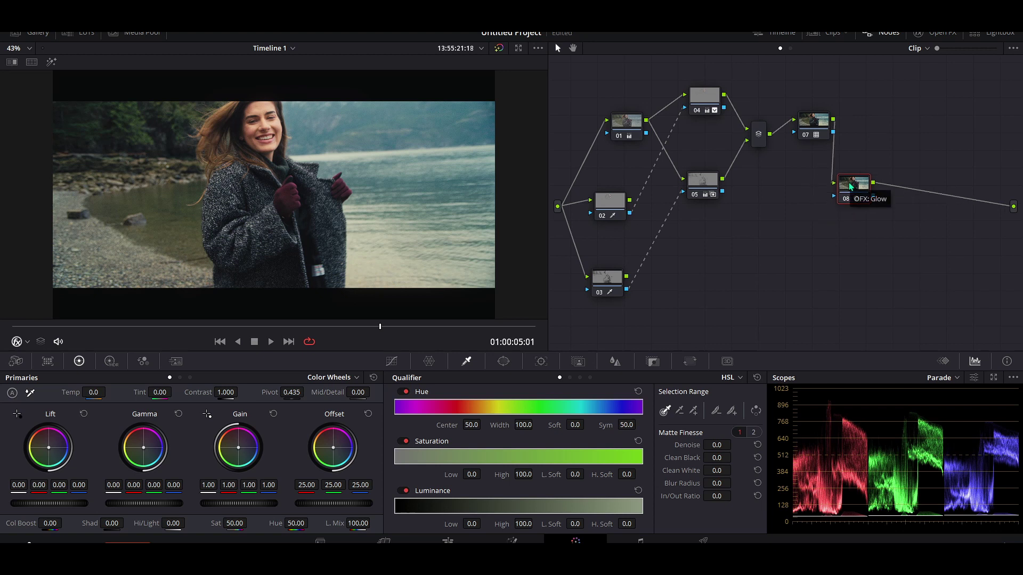
# Step: Add serial nodes 09 and 10 after node 08, repositioning node 09 and making it current
pyautogui.hotkey('alt', 's')
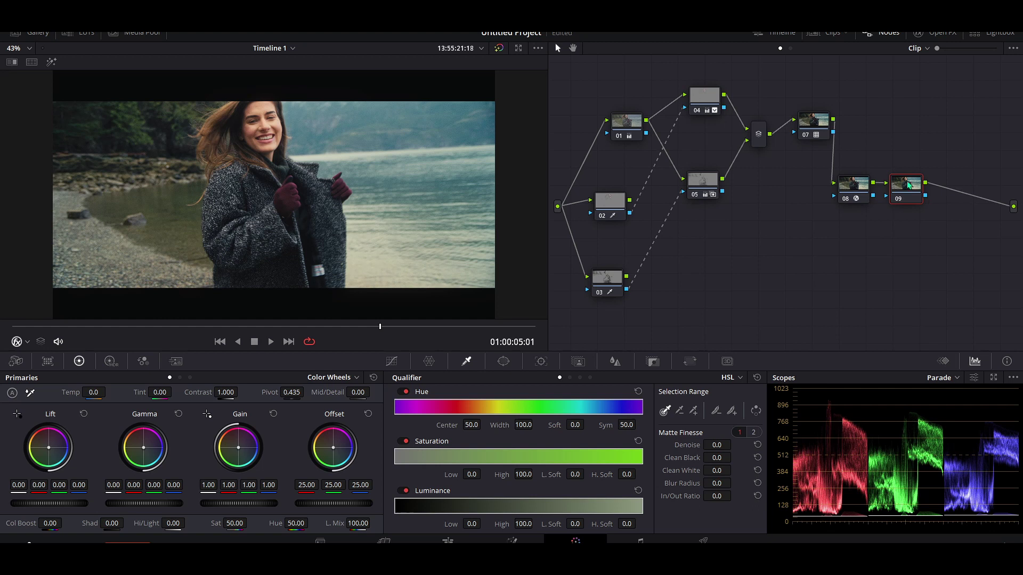
pyautogui.moveTo(908, 185); pyautogui.dragTo(762, 245)
pyautogui.hotkey('alt', 's')
pyautogui.click(762, 249)
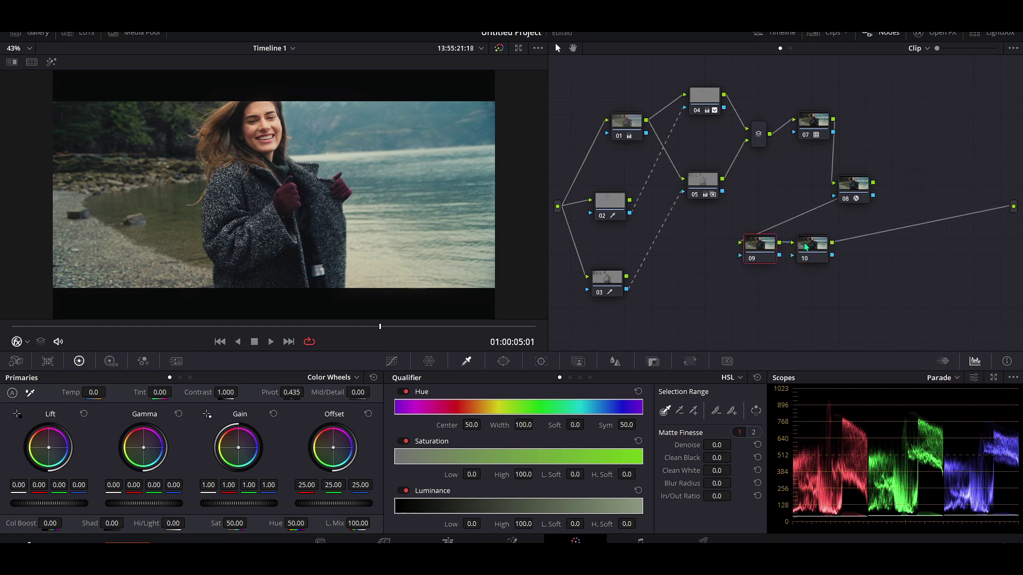
# Step: Search the effects library for 'vig', then close the library again
pyautogui.click(924, 34)
pyautogui.click(924, 35)
pyautogui.click(929, 34)
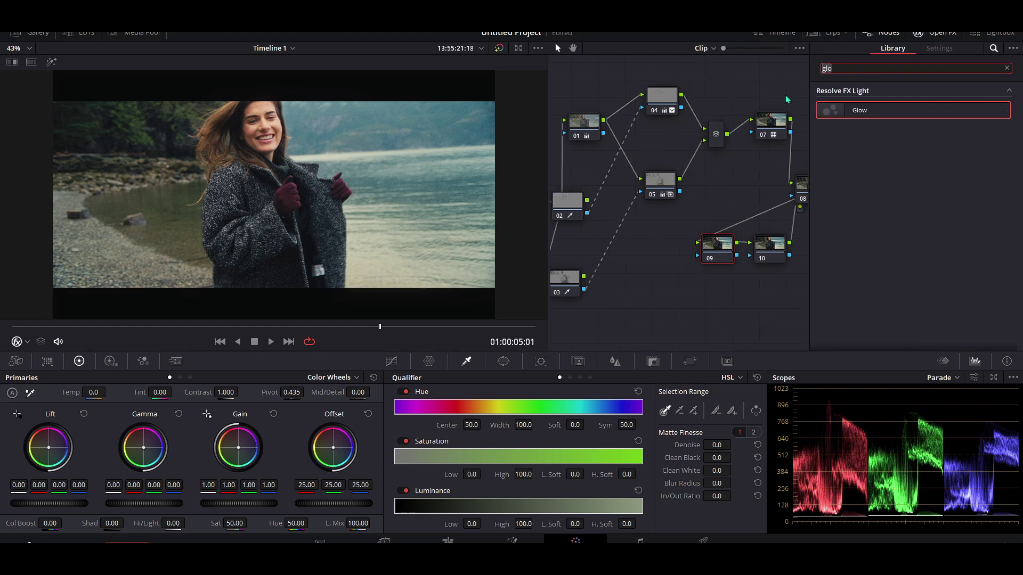
pyautogui.write('vig')
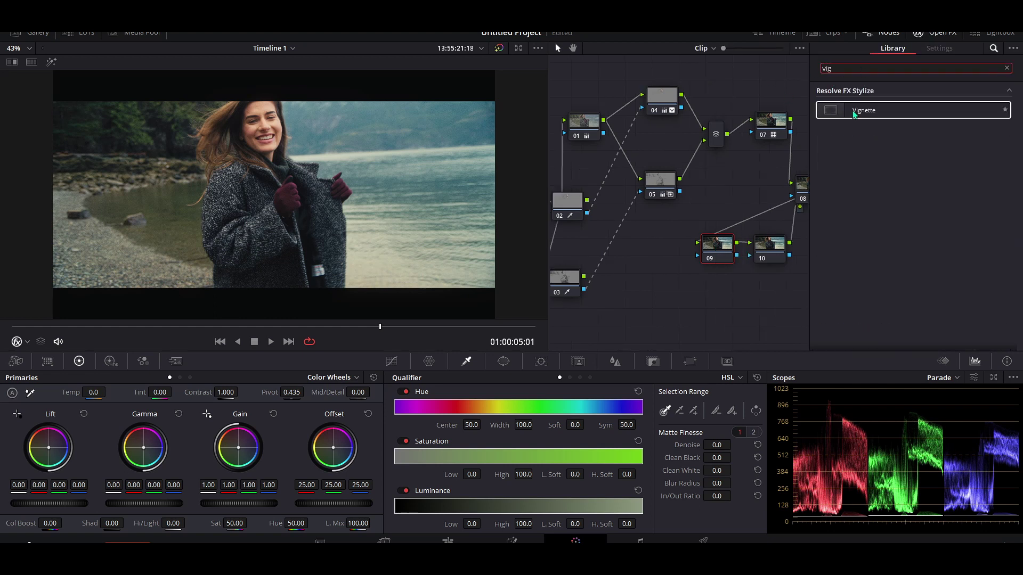
pyautogui.click(926, 36)
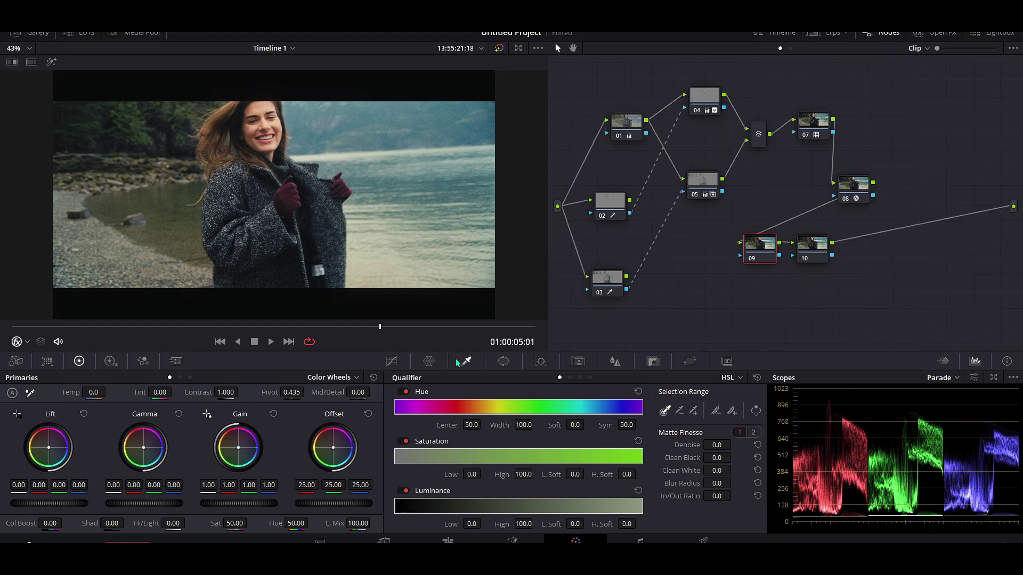
# Step: Add a circular window to node 09 and shape it into a tilted ellipse around the woman
pyautogui.click(393, 363)
pyautogui.click(503, 361)
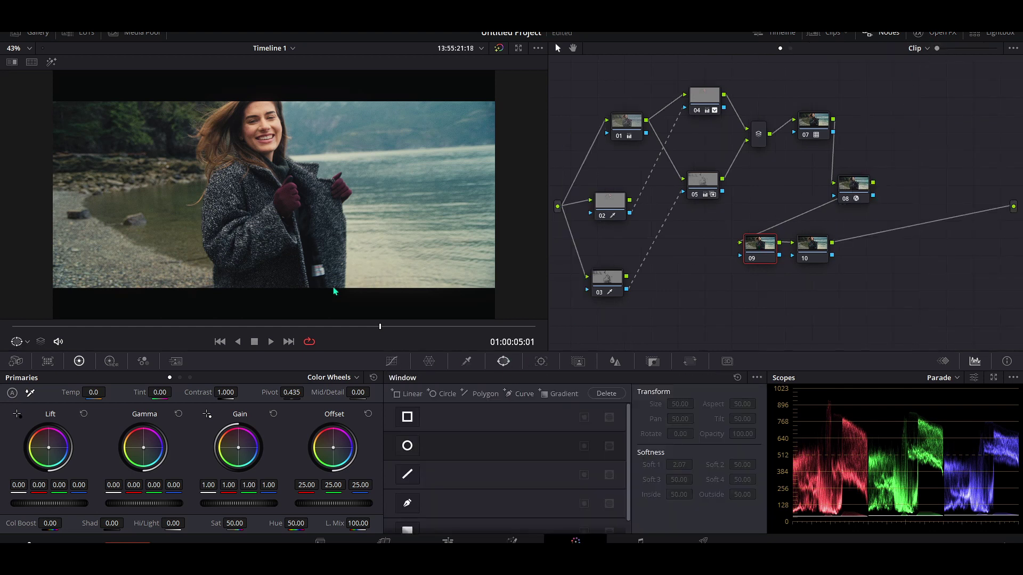
pyautogui.click(406, 445)
pyautogui.moveTo(272, 195); pyautogui.dragTo(251, 161)
pyautogui.moveTo(252, 237); pyautogui.dragTo(218, 351)
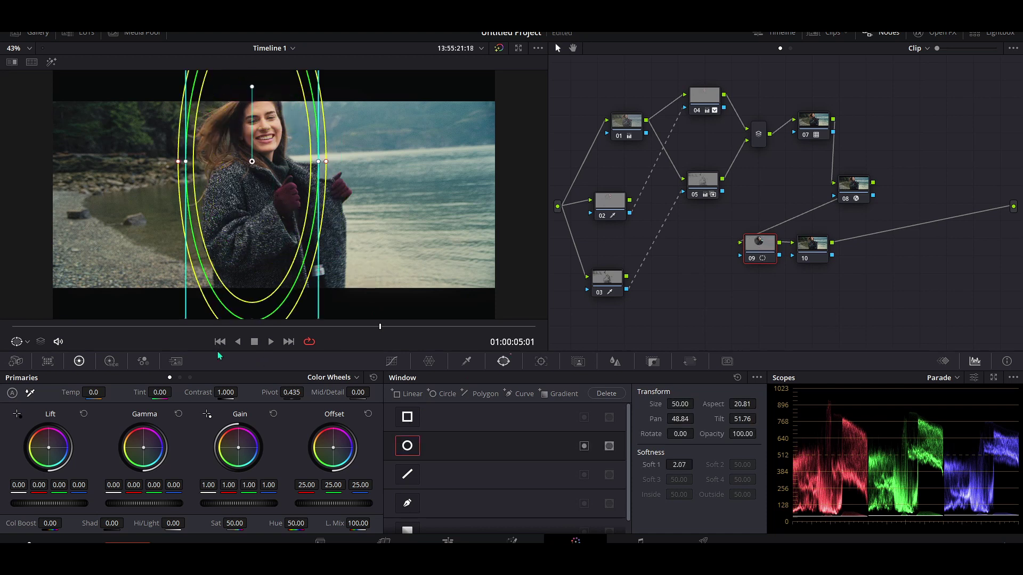
pyautogui.moveTo(63, 326)
pyautogui.mouseDown()
pyautogui.moveTo(120, 339)
pyautogui.moveTo(432, 328)
pyautogui.mouseUp()
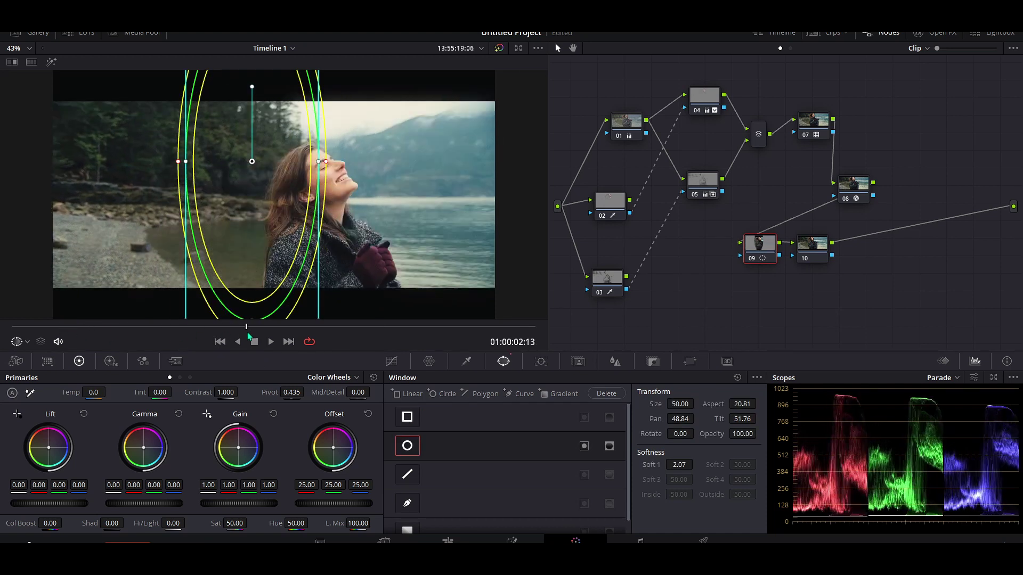
pyautogui.moveTo(318, 161); pyautogui.dragTo(338, 161)
pyautogui.moveTo(253, 165); pyautogui.dragTo(283, 185)
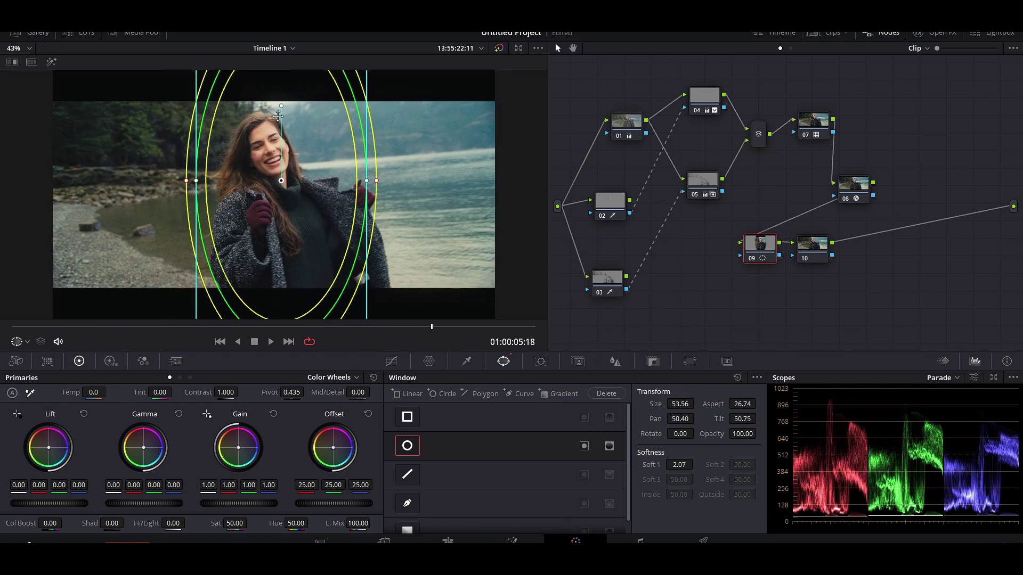
pyautogui.moveTo(281, 105); pyautogui.dragTo(255, 111)
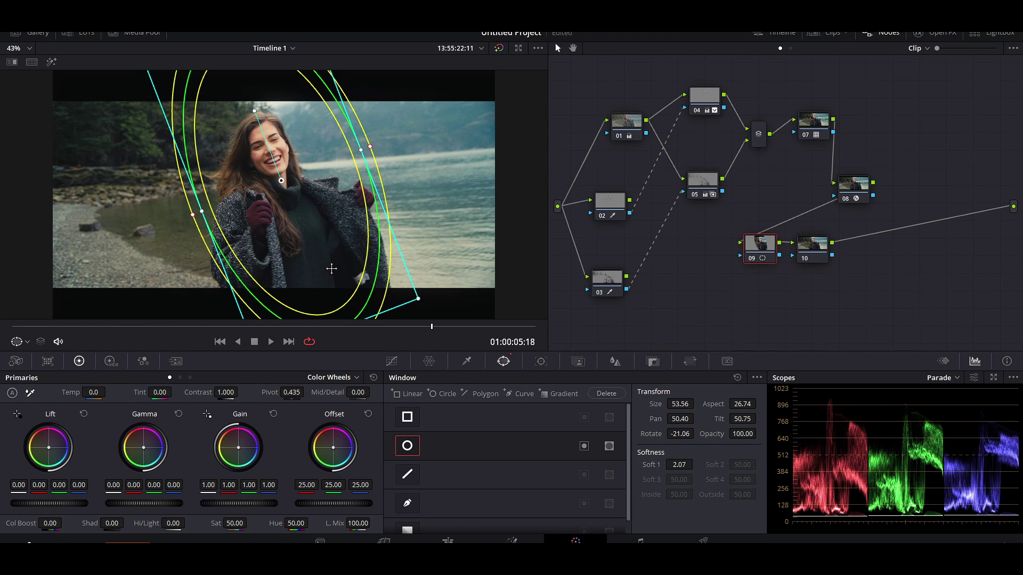
# Step: Set the ellipse's Soft 1 to 18, enlarge it slightly and nudge it down
pyautogui.scroll(-1, 296, 252)
pyautogui.moveTo(349, 160); pyautogui.dragTo(429, 126)
pyautogui.moveTo(218, 212); pyautogui.dragTo(203, 214)
pyautogui.moveTo(275, 184); pyautogui.dragTo(278, 194)
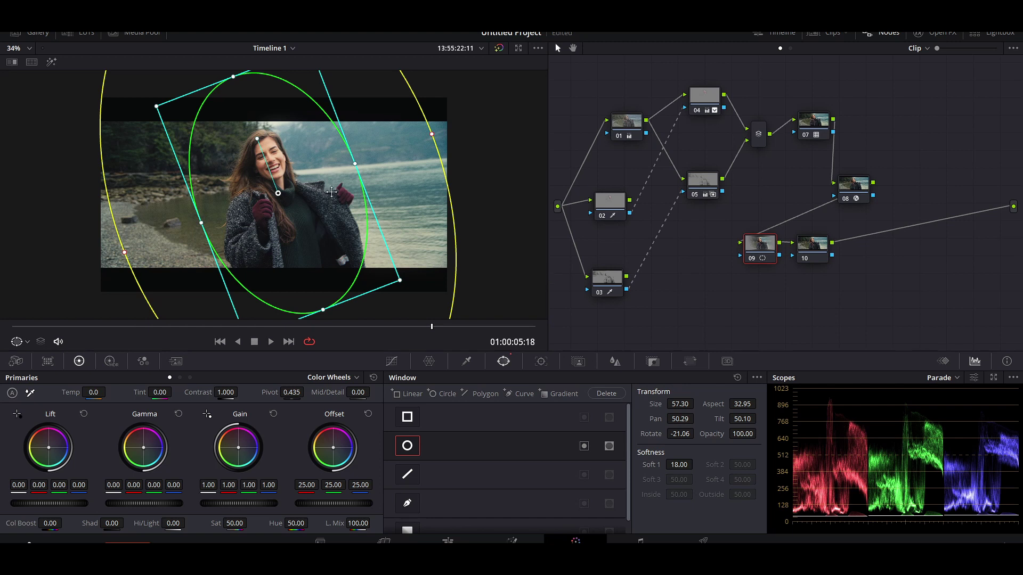
# Step: Invert the window so the outside is affected, checking it in Highlight mode, and fit the image
pyautogui.scroll(2, 289, 249)
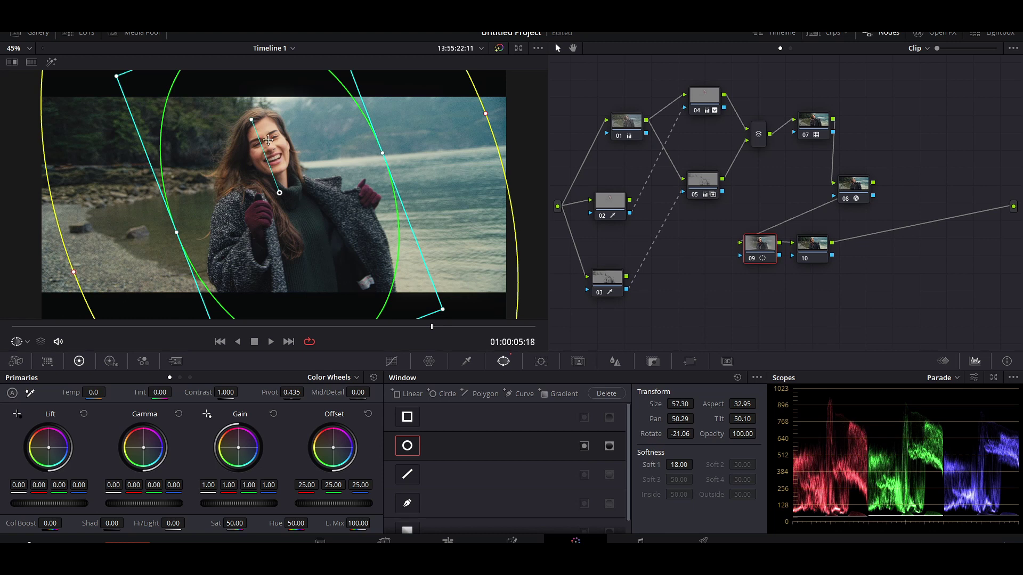
pyautogui.click(51, 61)
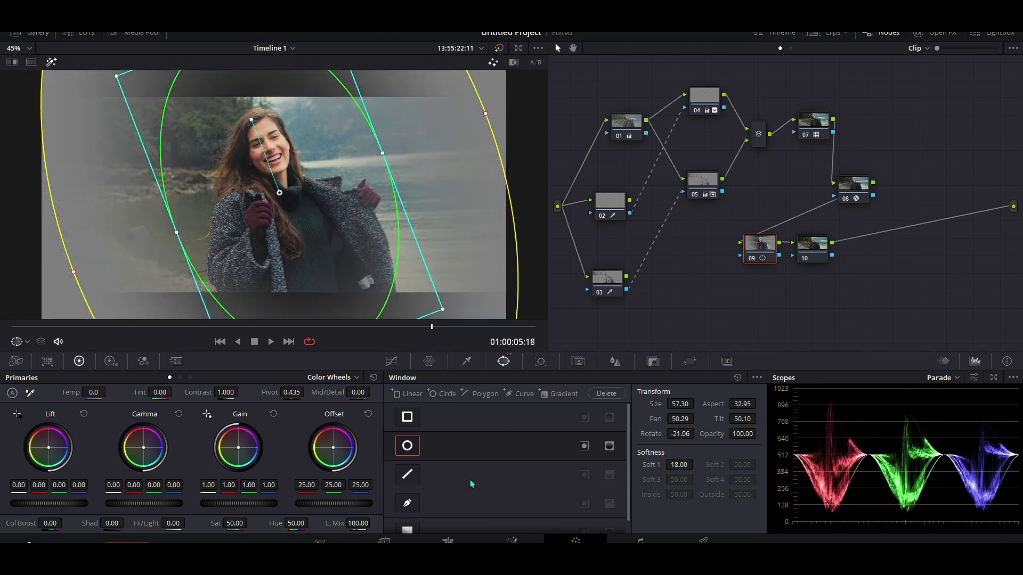
pyautogui.click(584, 446)
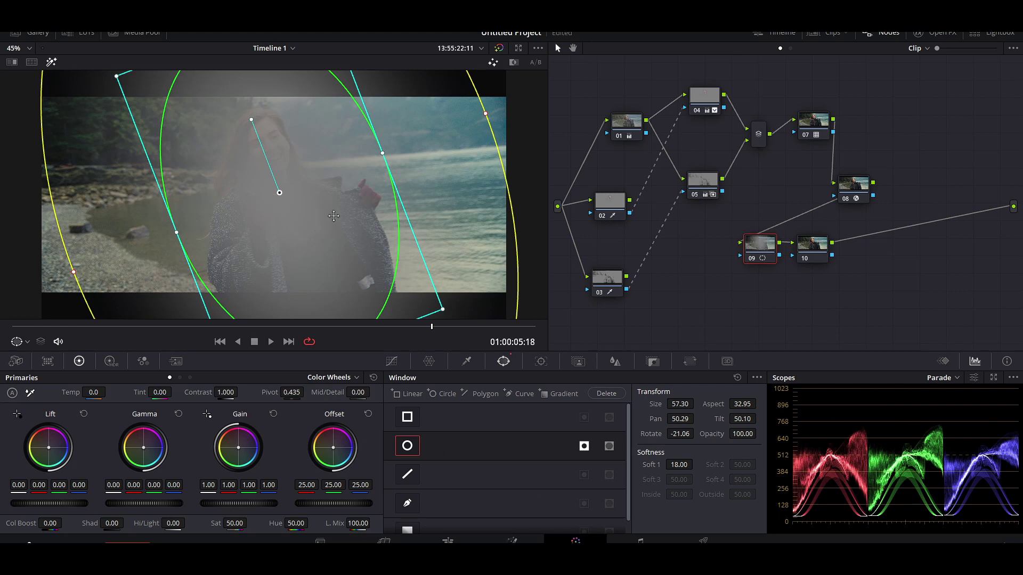
pyautogui.click(51, 62)
pyautogui.scroll(-2, 268, 234)
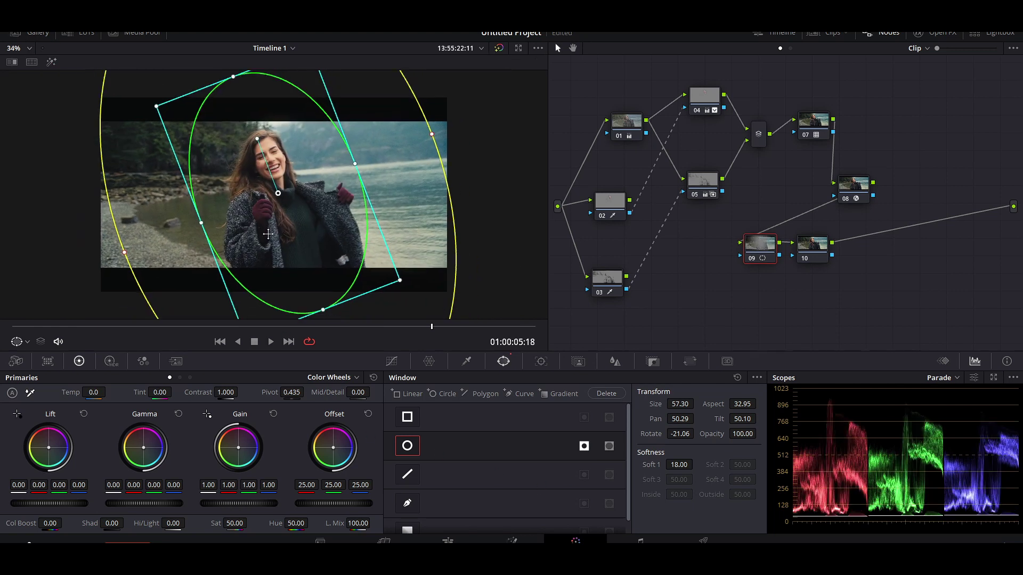
pyautogui.hotkey('ctrl', '=')
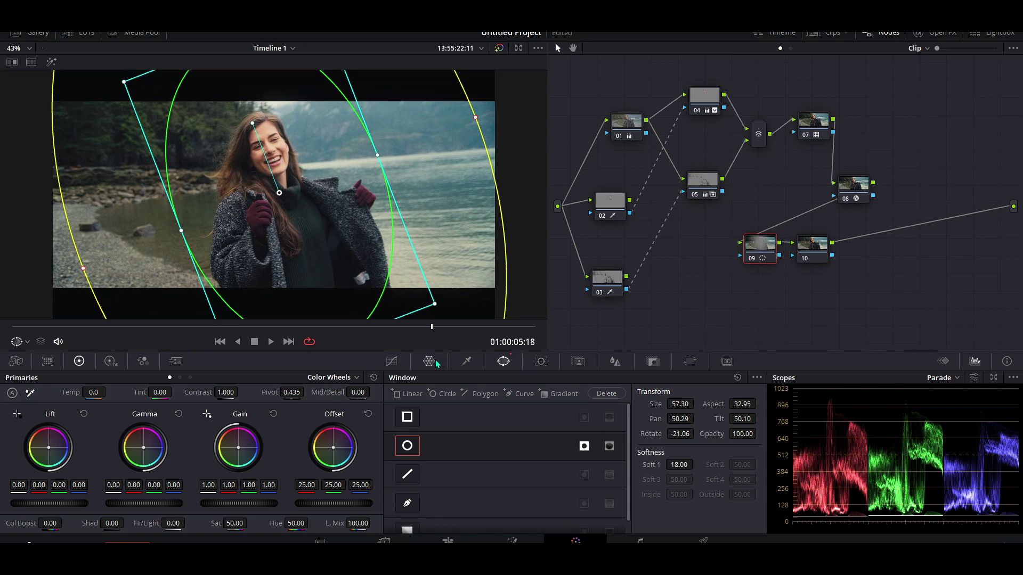
pyautogui.click(396, 362)
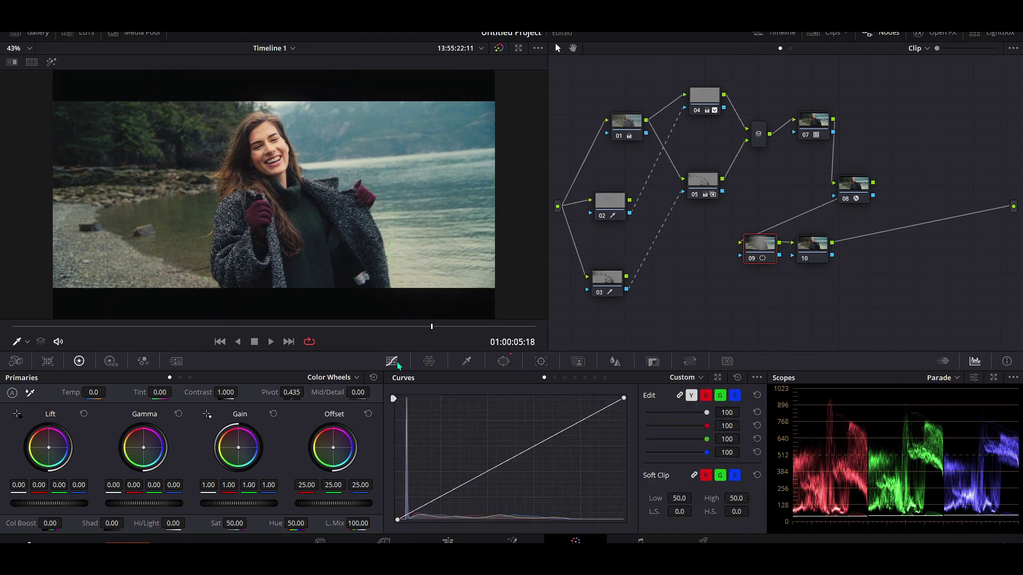
# Step: Pull a low luma curve point down slightly on node 09, toggling the node to compare
pyautogui.click(442, 499)
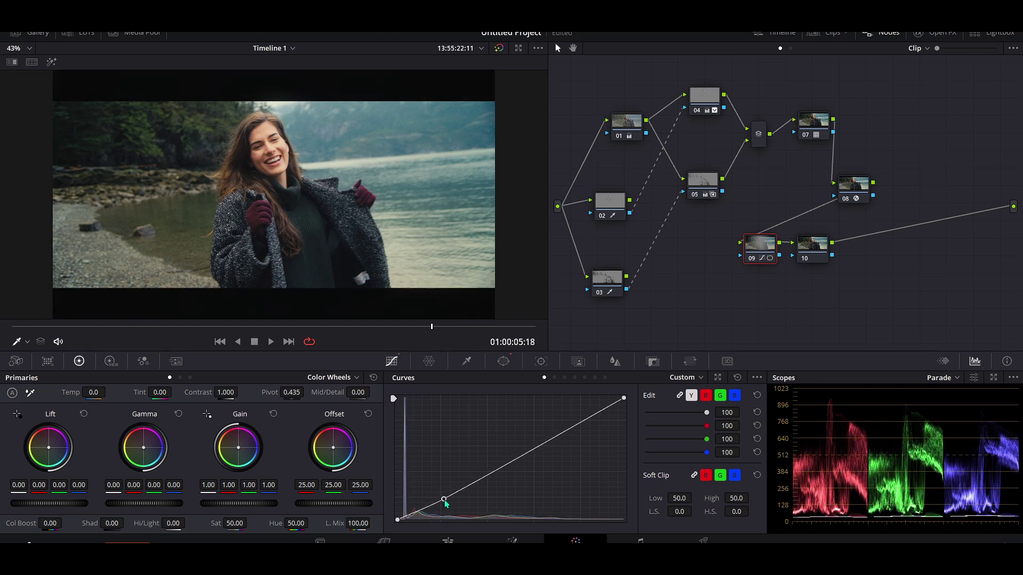
pyautogui.moveTo(444, 501); pyautogui.dragTo(445, 501)
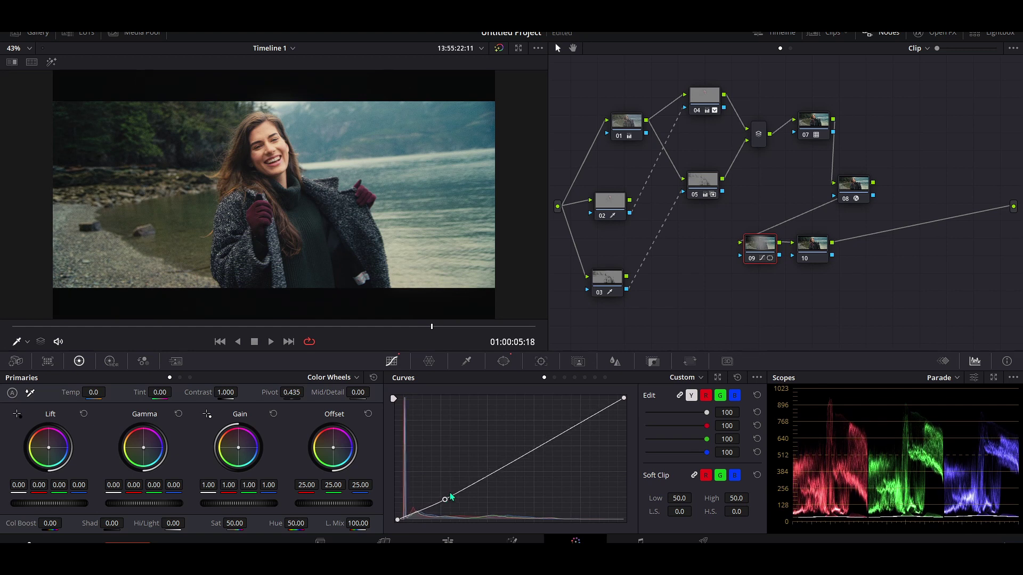
pyautogui.click(751, 259)
pyautogui.click(751, 258)
pyautogui.click(750, 259)
pyautogui.click(750, 259)
pyautogui.moveTo(798, 258); pyautogui.dragTo(830, 258)
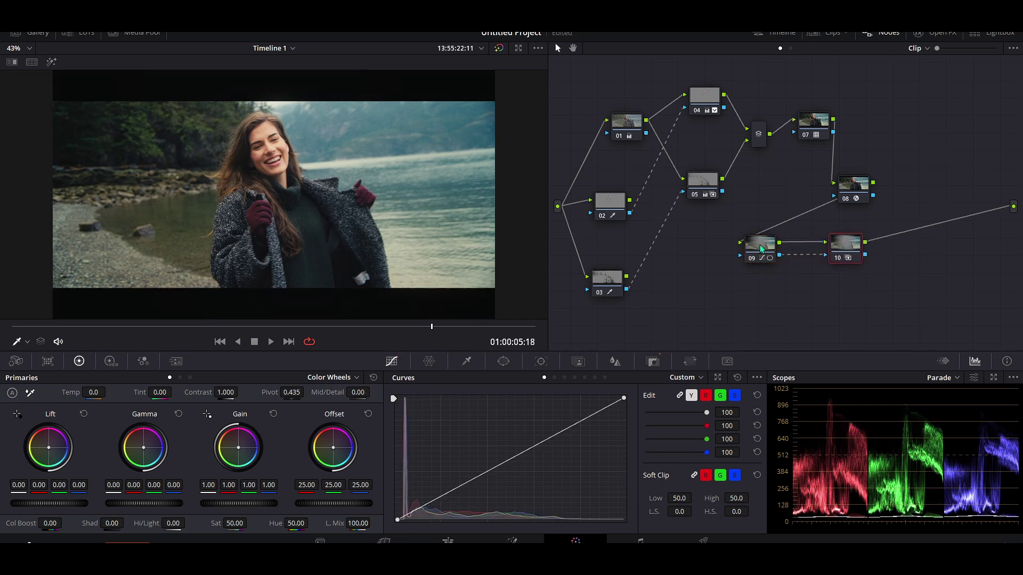
# Step: Invert node 10's key input so the frame edges are affected, previewing the key
pyautogui.click(654, 362)
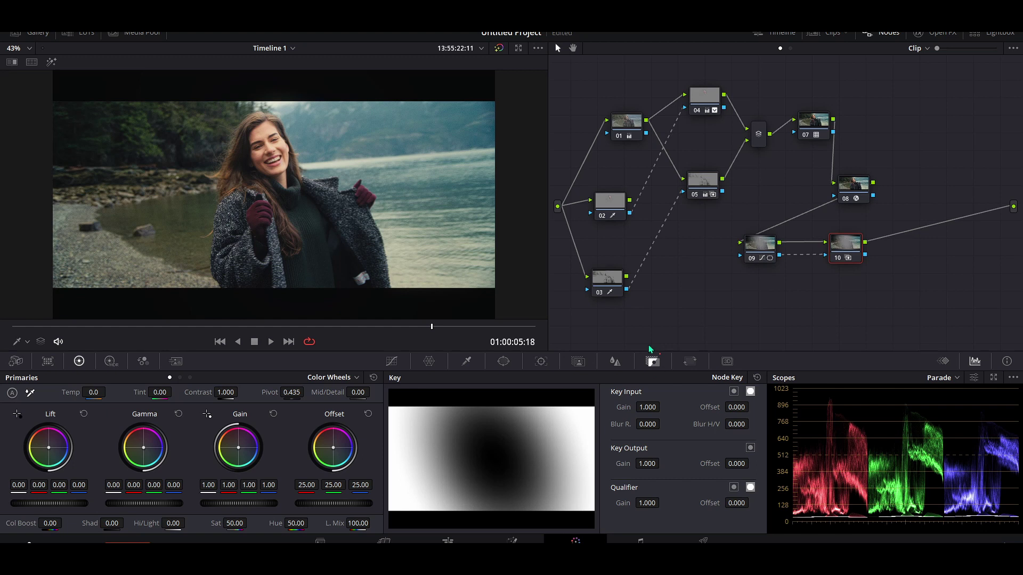
pyautogui.click(734, 392)
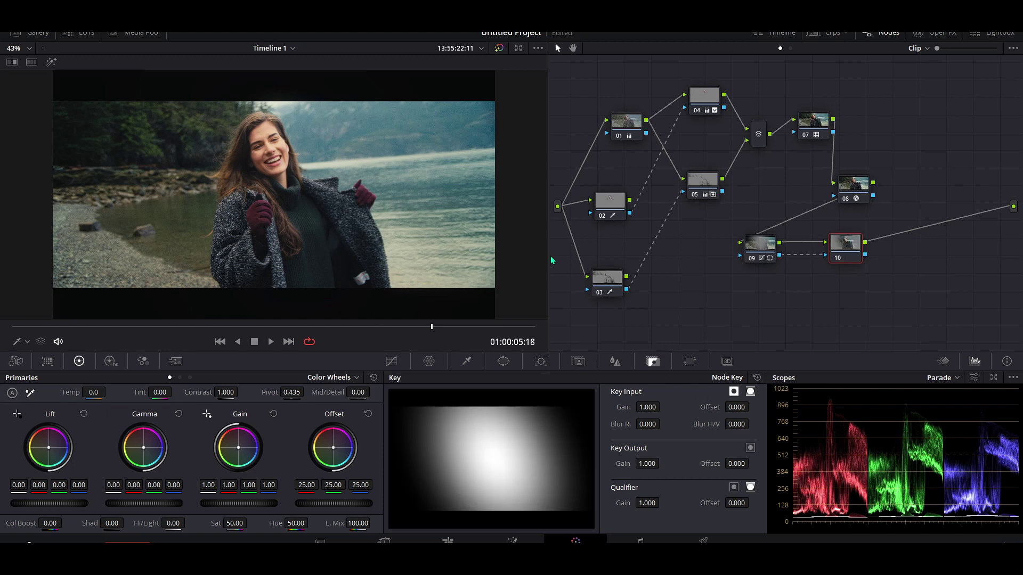
pyautogui.click(51, 62)
pyautogui.click(52, 62)
# Step: Shape node 10's luma curve with a low point deepening the shadows, removing the upper point
pyautogui.click(391, 362)
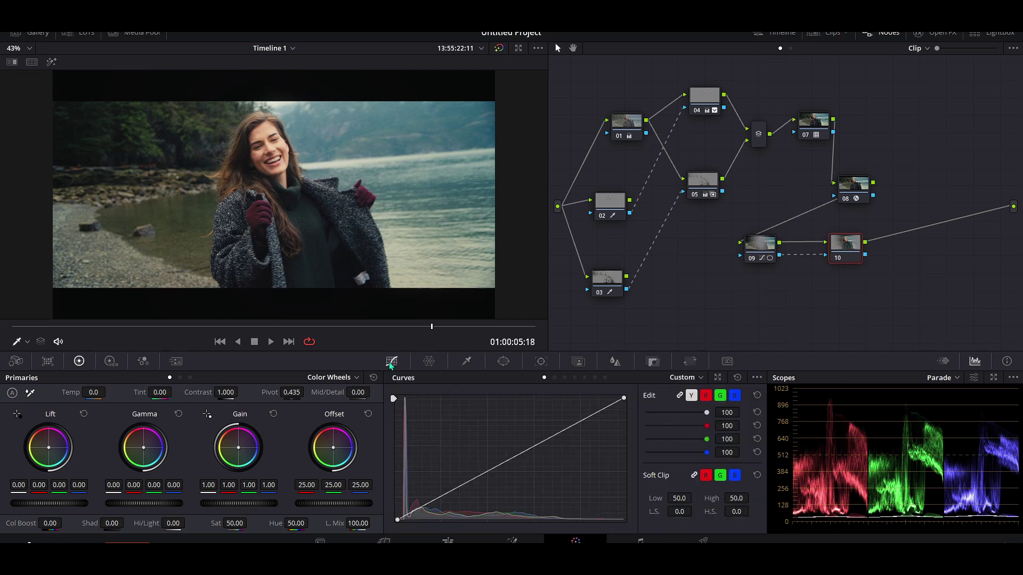
pyautogui.click(432, 501)
pyautogui.moveTo(433, 502); pyautogui.dragTo(470, 480)
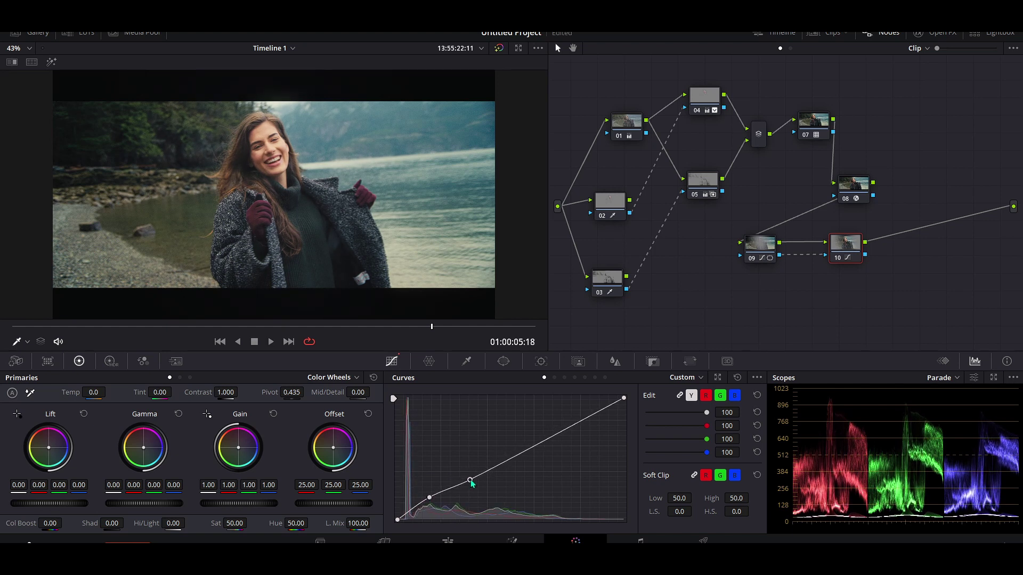
pyautogui.rightClick(470, 480)
pyautogui.moveTo(430, 499)
pyautogui.mouseDown()
pyautogui.moveTo(440, 493)
pyautogui.moveTo(419, 509)
pyautogui.mouseUp()
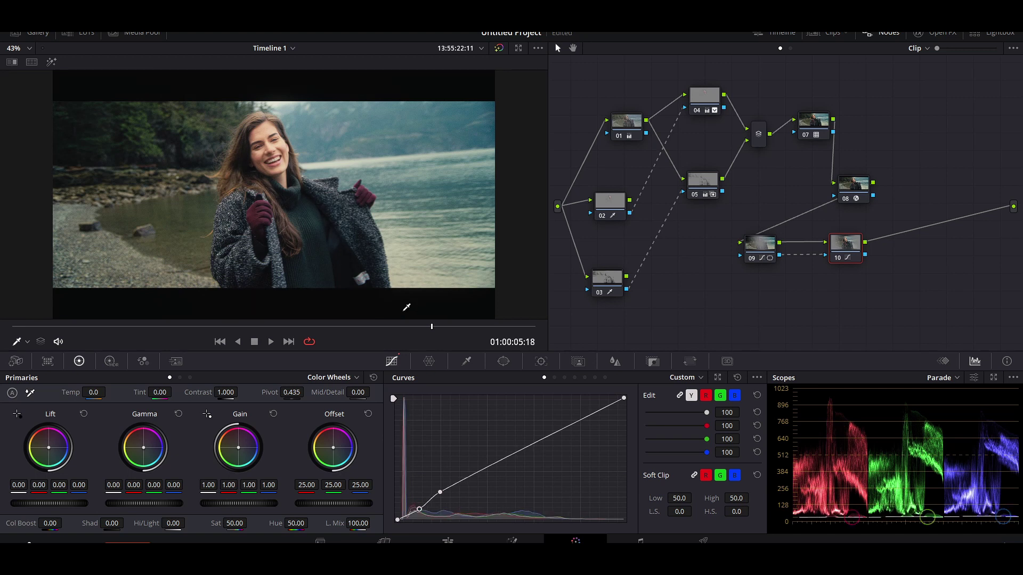
# Step: Compare nodes 09 and 10 bypassed and enabled, then view the graded frame full screen
pyautogui.click(839, 258)
pyautogui.click(840, 258)
pyautogui.moveTo(881, 302); pyautogui.dragTo(742, 233)
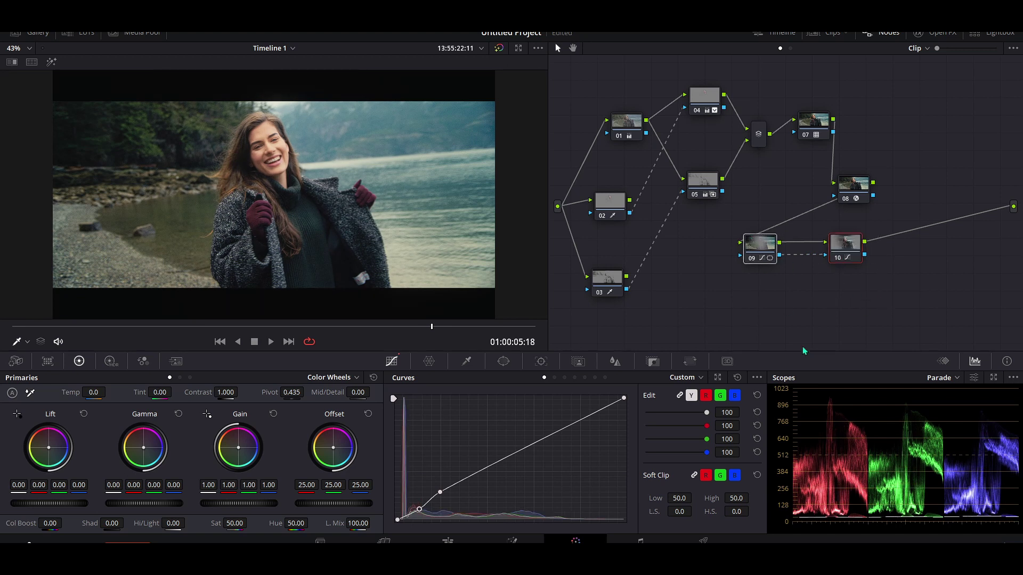
pyautogui.hotkey('ctrl', 'd')
pyautogui.hotkey('ctrl', 'd')
pyautogui.hotkey('ctrl', 'f')
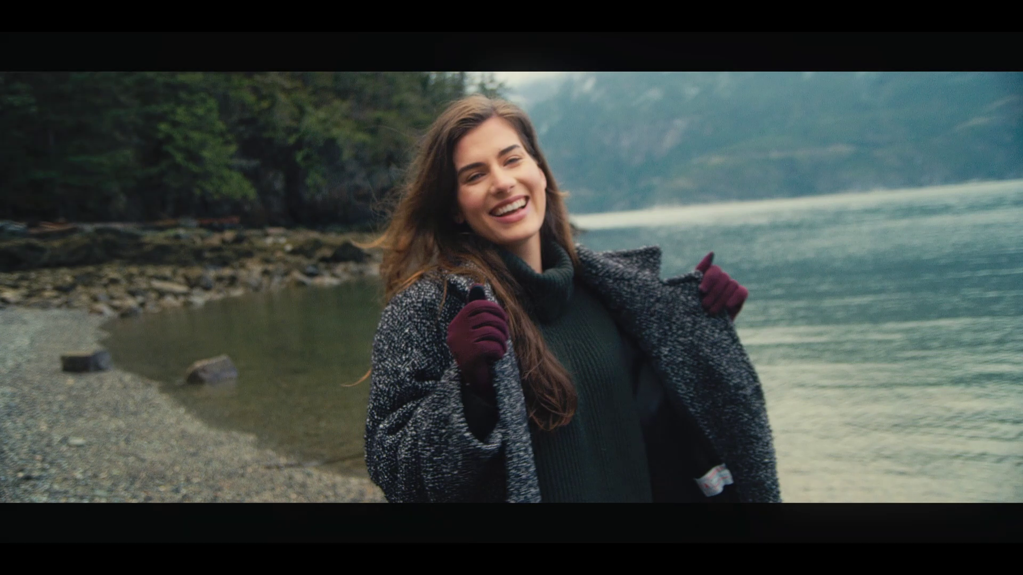
# Step: Leave full screen and move node 07 up above node 08 in the graph
pyautogui.hotkey('ctrl', 'f')
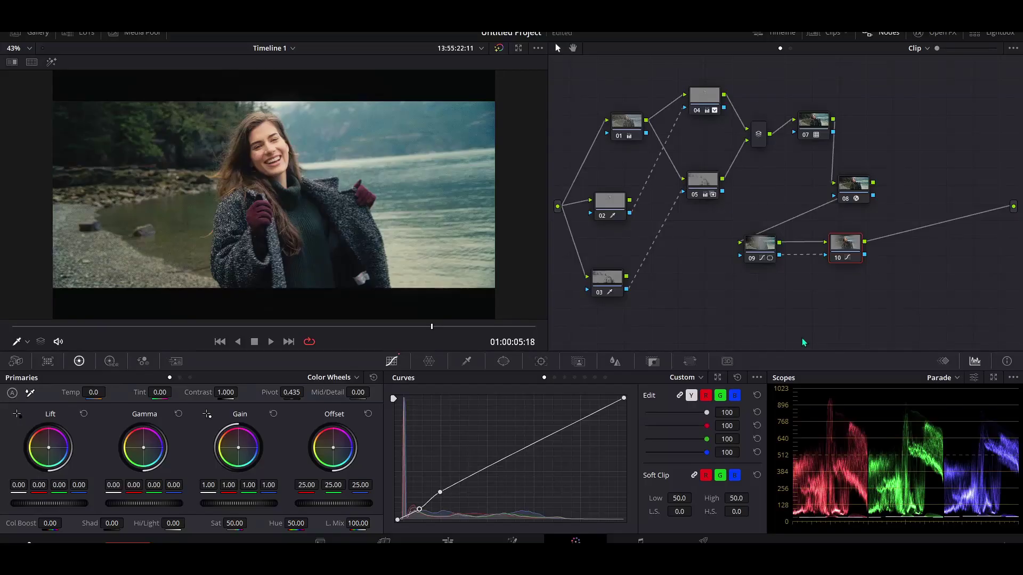
pyautogui.moveTo(850, 179); pyautogui.dragTo(886, 139)
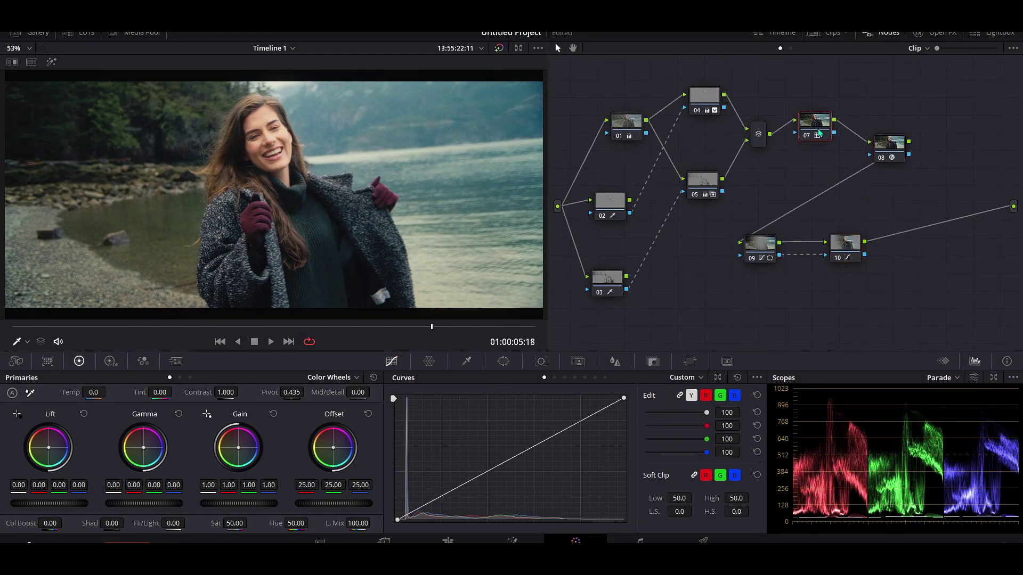
pyautogui.moveTo(818, 131); pyautogui.dragTo(817, 151)
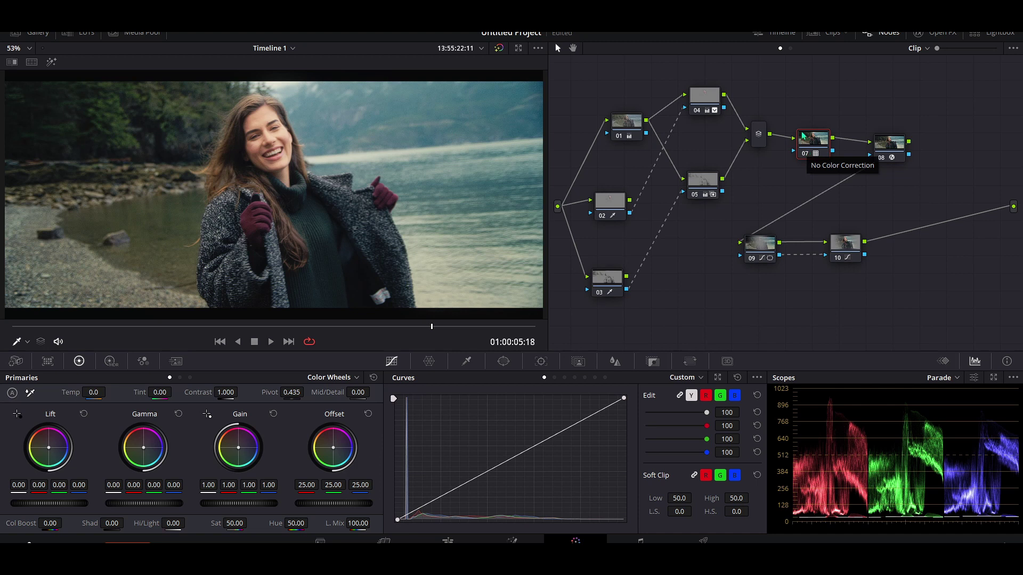
pyautogui.moveTo(804, 99); pyautogui.dragTo(818, 186)
pyautogui.moveTo(812, 139); pyautogui.dragTo(808, 89)
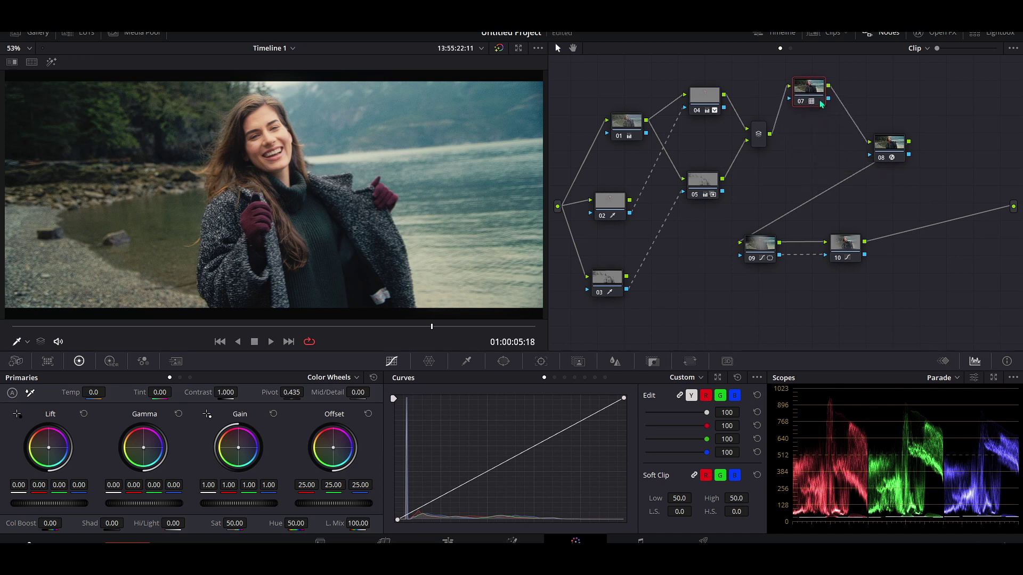
# Step: Label node 07 'luts' and select nodes 01 through 05
pyautogui.rightClick(810, 89)
pyautogui.press('Escape')
pyautogui.write('luts')
pyautogui.moveTo(808, 94); pyautogui.dragTo(816, 96)
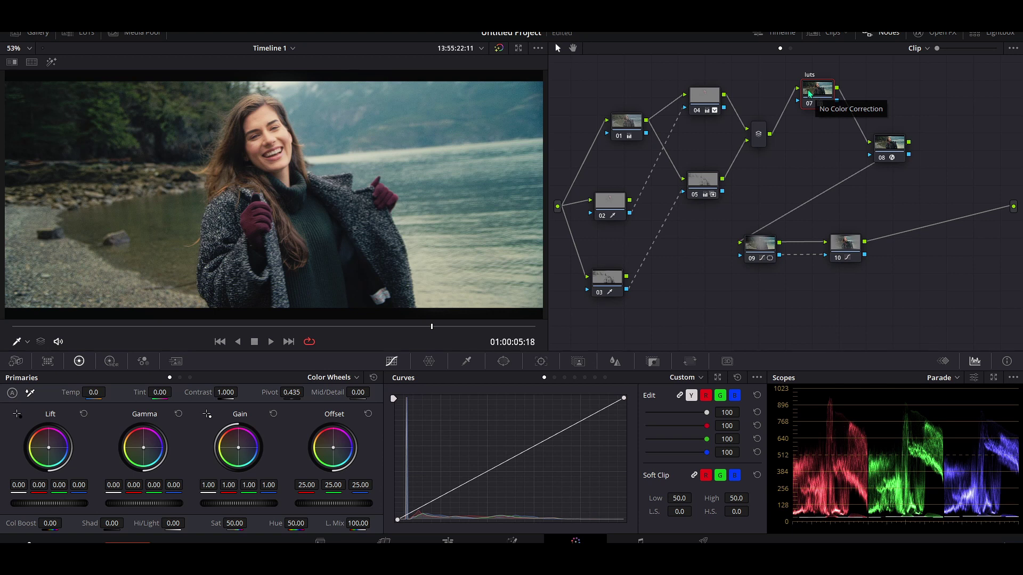
pyautogui.moveTo(729, 60); pyautogui.dragTo(586, 329)
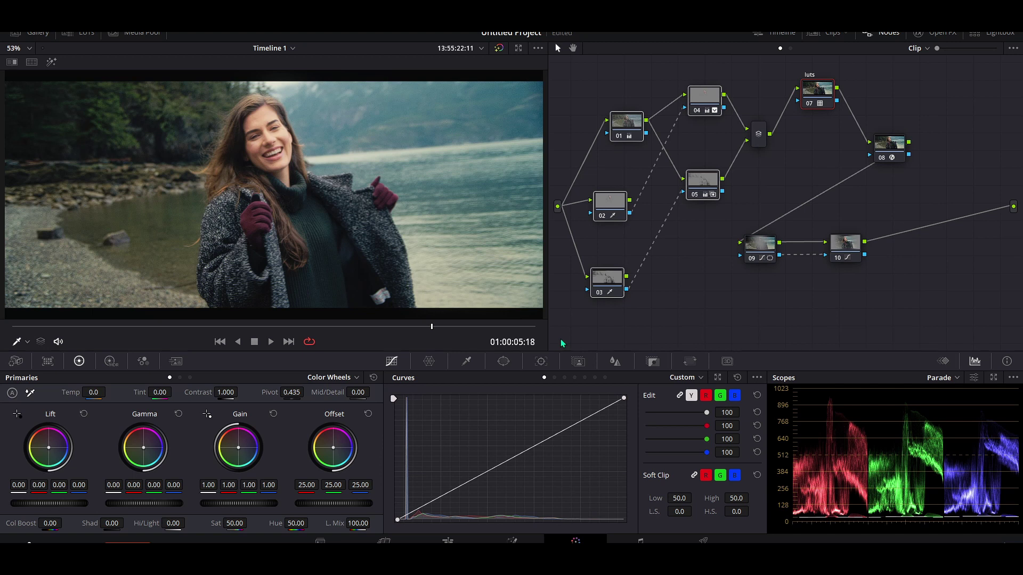
# Step: Disable nodes 01–05, enable the luts node, and lower its Key Output gain
pyautogui.moveTo(697, 325); pyautogui.dragTo(599, 88)
pyautogui.hotkey('ctrl', 'd')
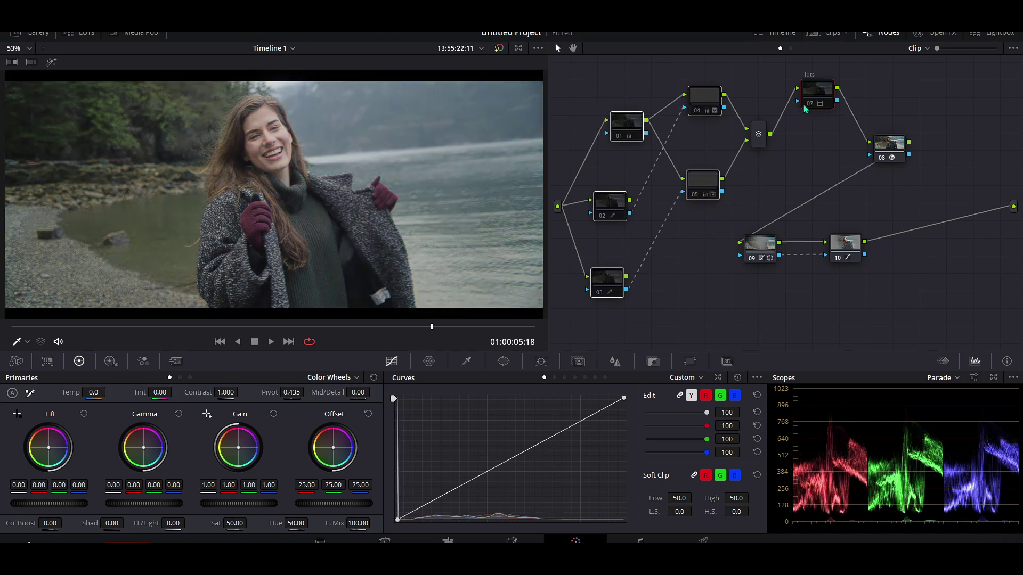
pyautogui.click(809, 105)
pyautogui.scroll(-1, 298, 197)
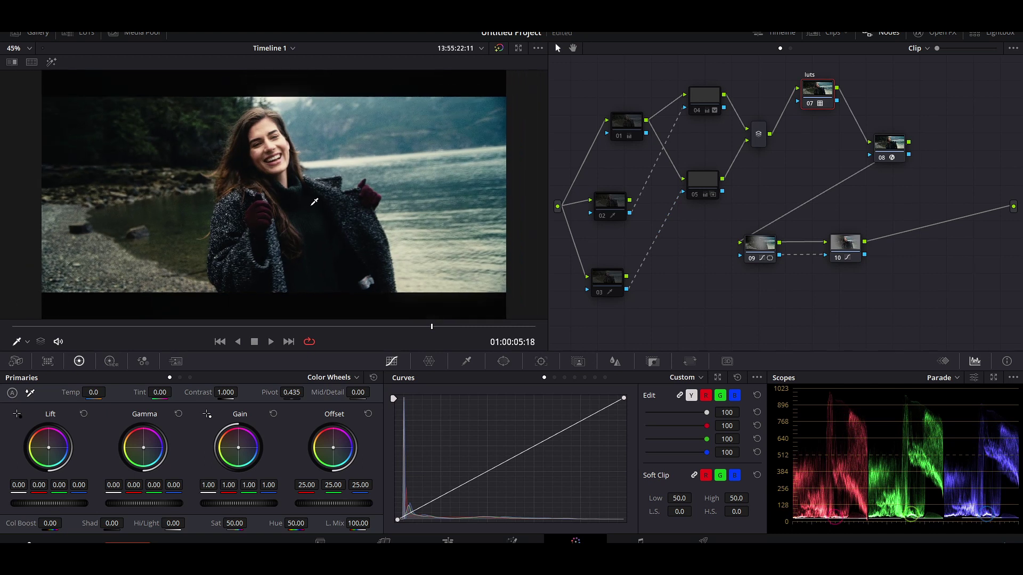
pyautogui.click(652, 362)
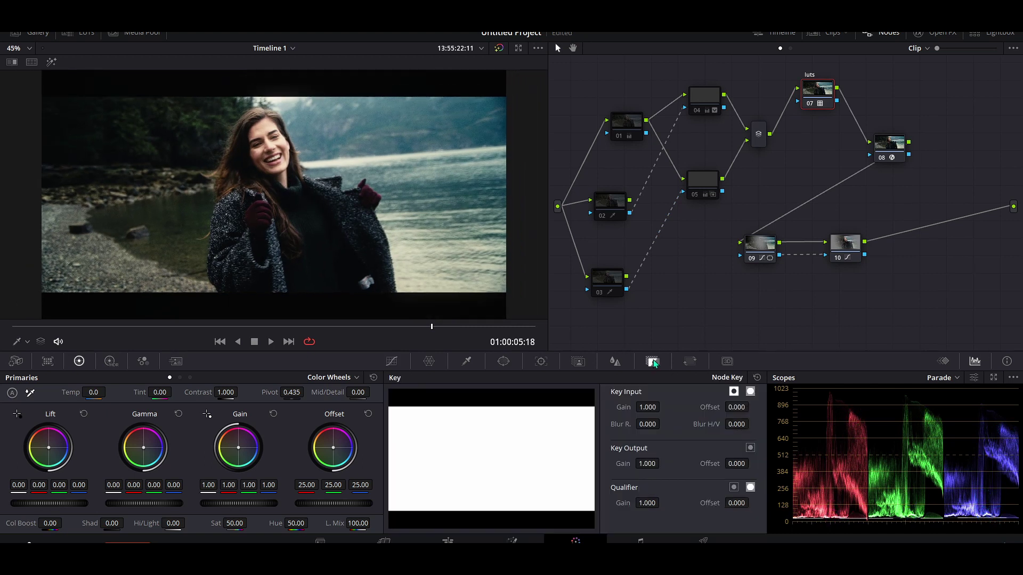
pyautogui.moveTo(646, 463)
pyautogui.mouseDown()
pyautogui.moveTo(662, 463)
pyautogui.moveTo(634, 463)
pyautogui.moveTo(662, 463)
pyautogui.mouseUp()
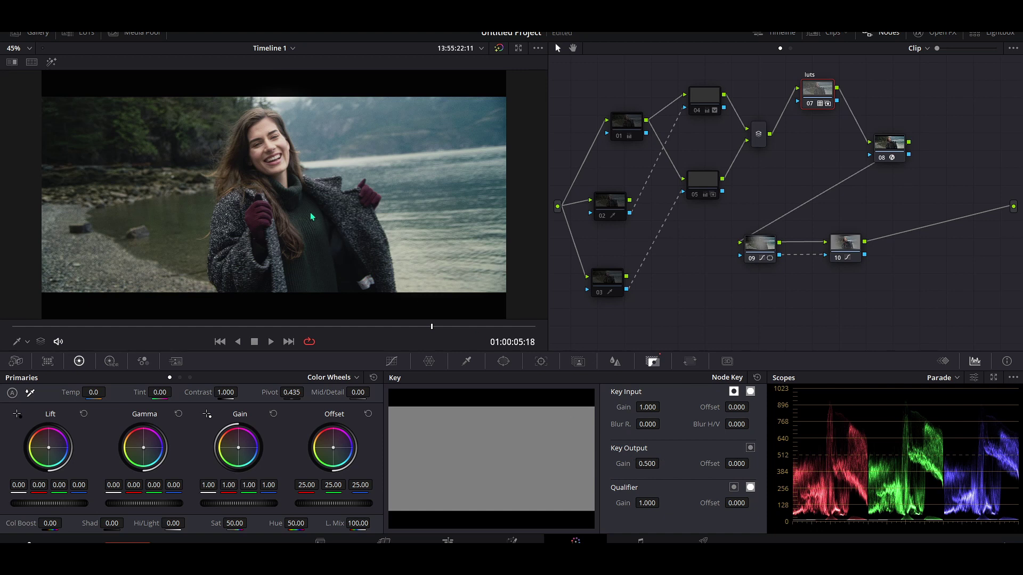
# Step: Compare the luts node on and off, reset its Key Output gain to 1.000, and keep nodes 01–05 enabled
pyautogui.click(809, 105)
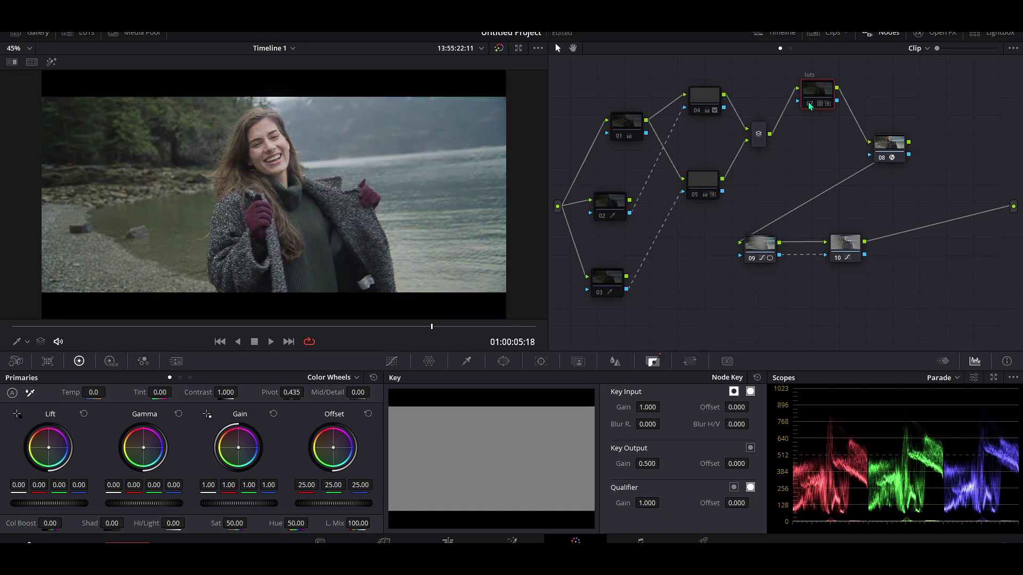
pyautogui.click(809, 104)
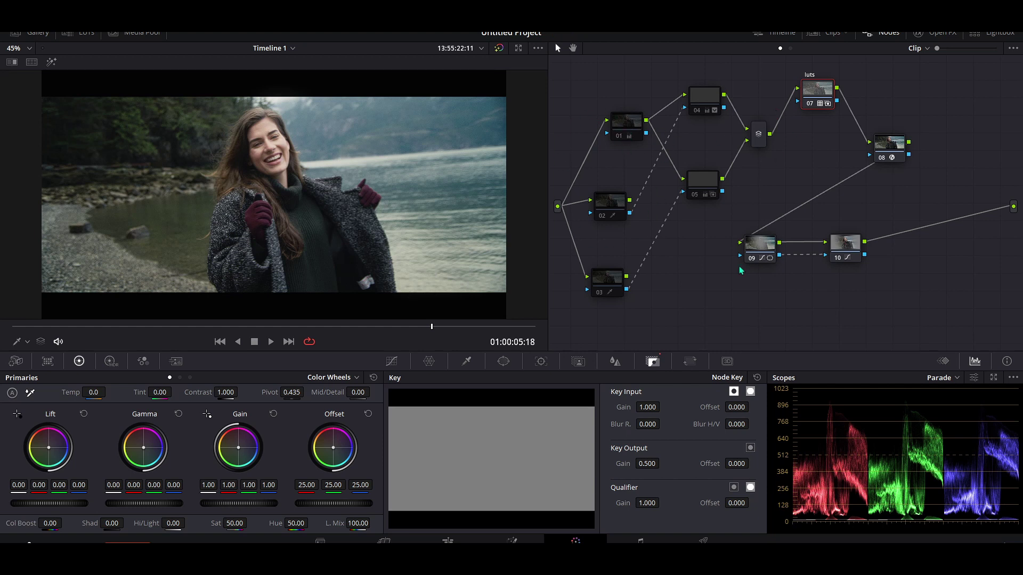
pyautogui.click(757, 378)
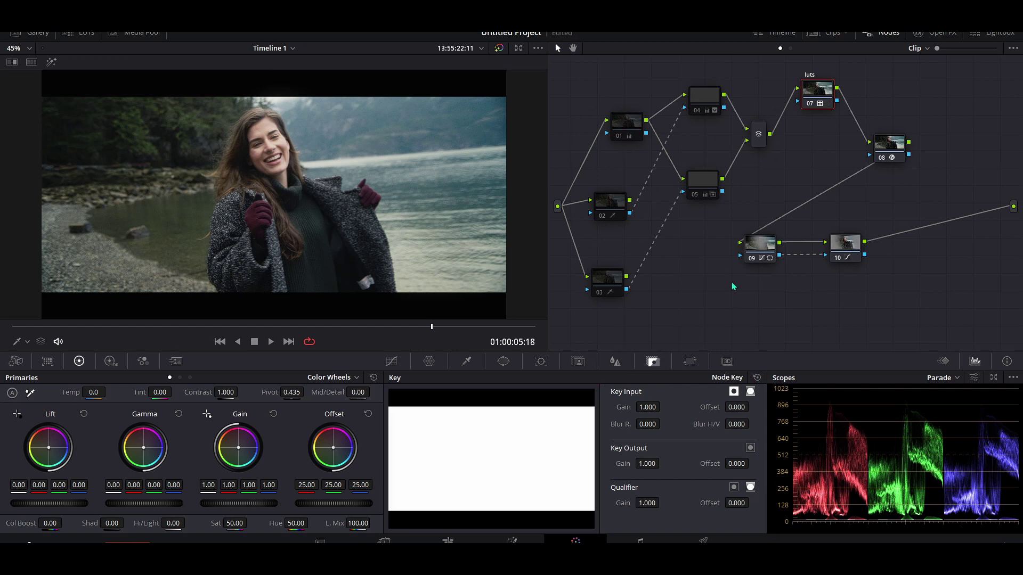
pyautogui.moveTo(698, 331); pyautogui.dragTo(591, 81)
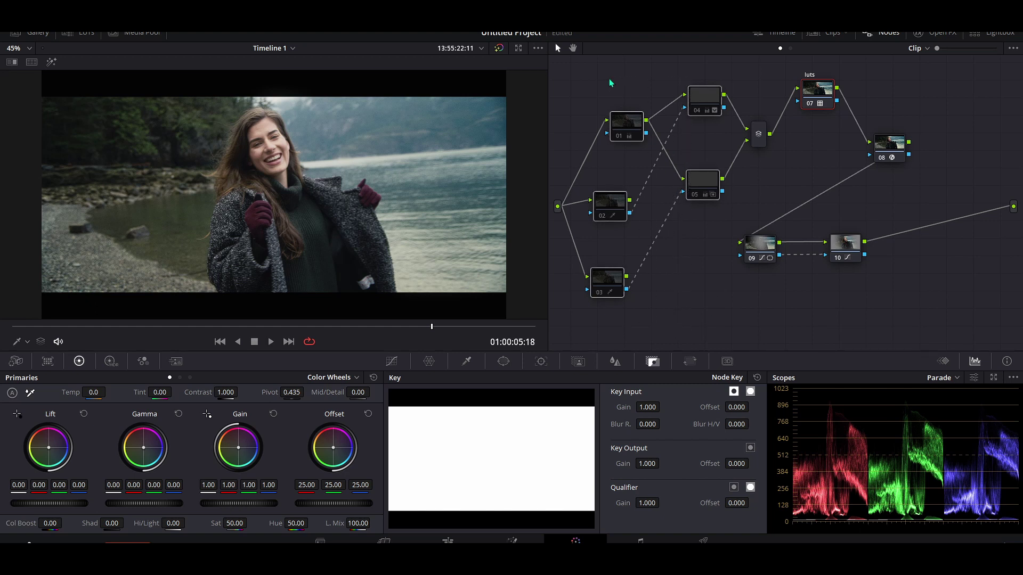
pyautogui.hotkey('ctrl', 'd')
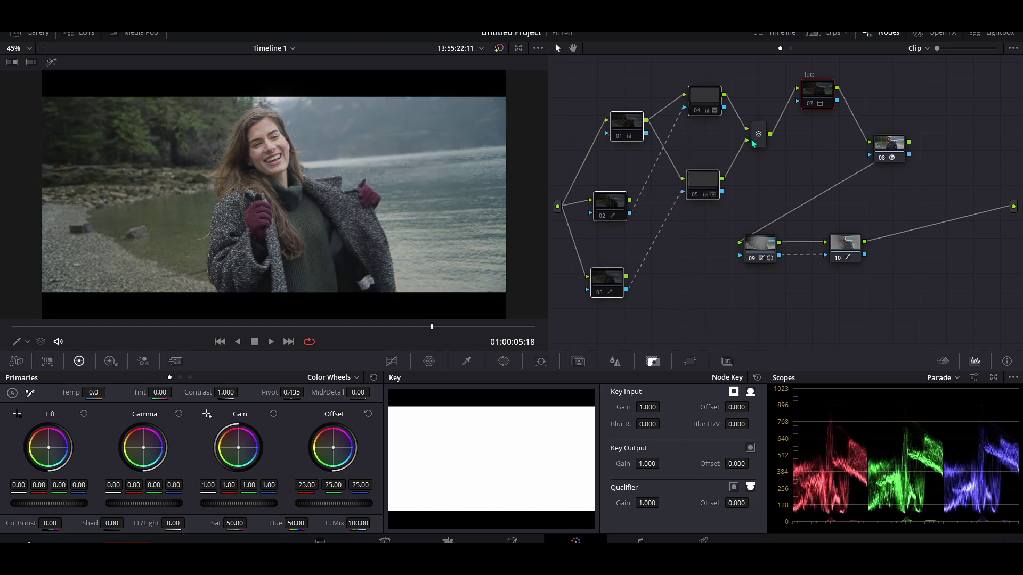
pyautogui.hotkey('ctrl', 'd')
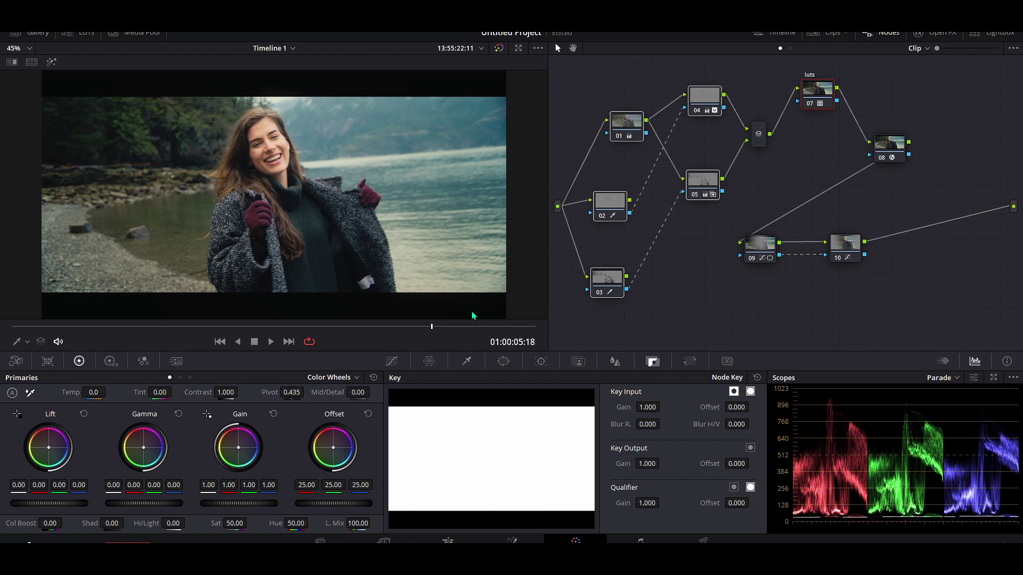
pyautogui.scroll(1, 308, 241)
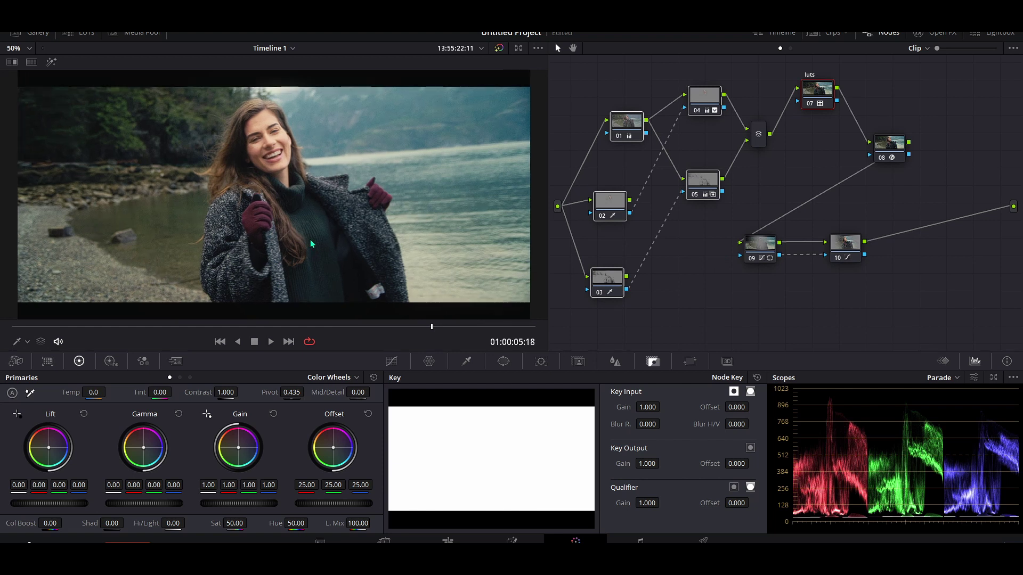
# Step: Preview the graded lakeside clip in the full-screen Cinema Viewer, then move the playhead to 01:00:04:20
pyautogui.hotkey('ctrl', 'f')
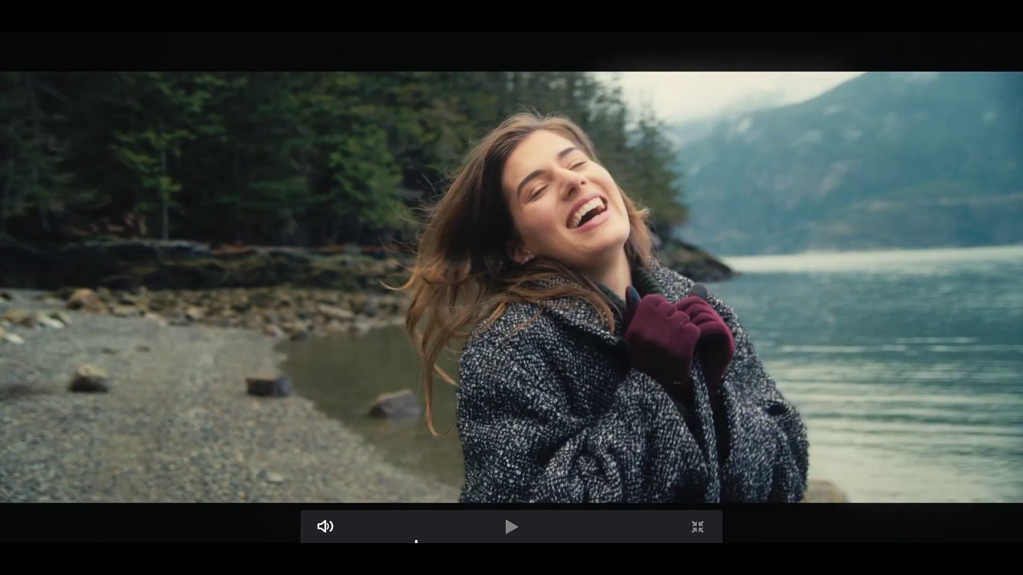
pyautogui.press('Escape')
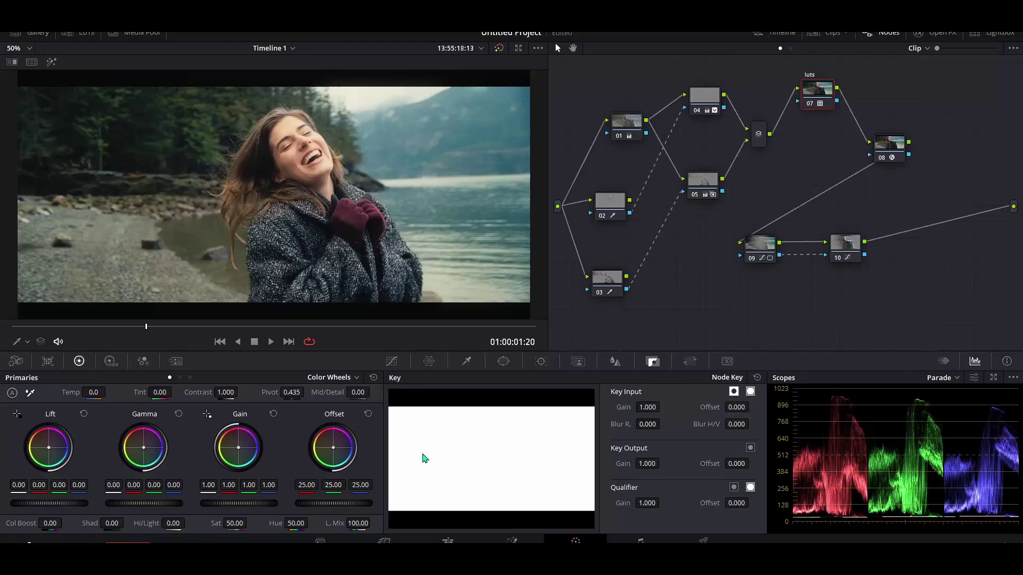
pyautogui.click(341, 327)
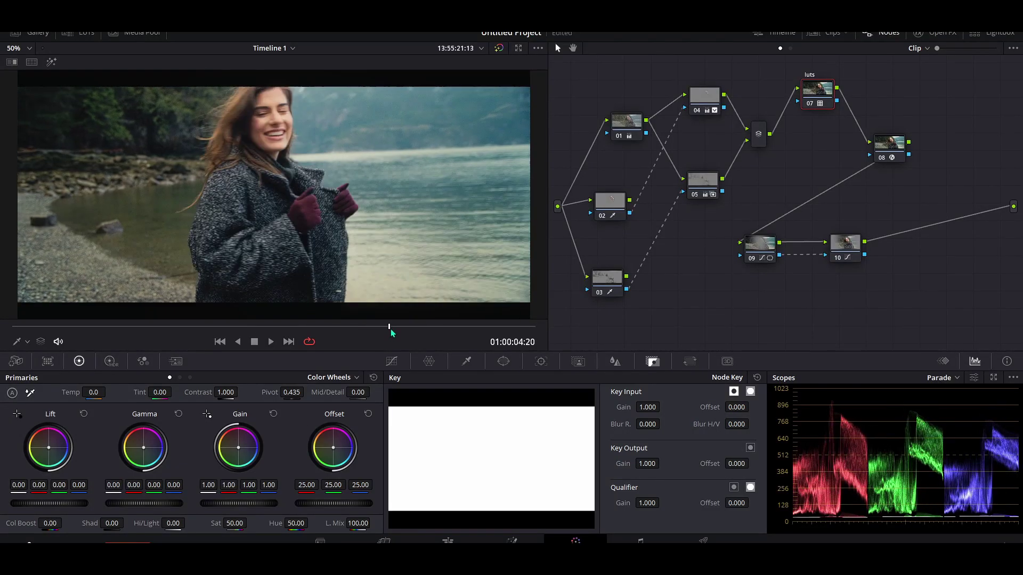